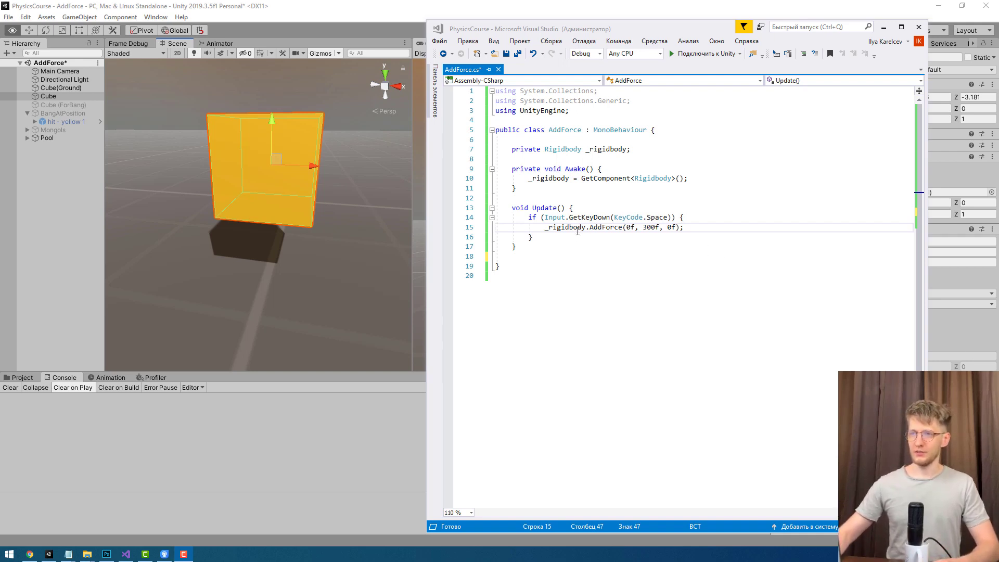
Begin a second `_rigidbody.AddForce(` call on a new line below line 15
mouse_move(603, 224)
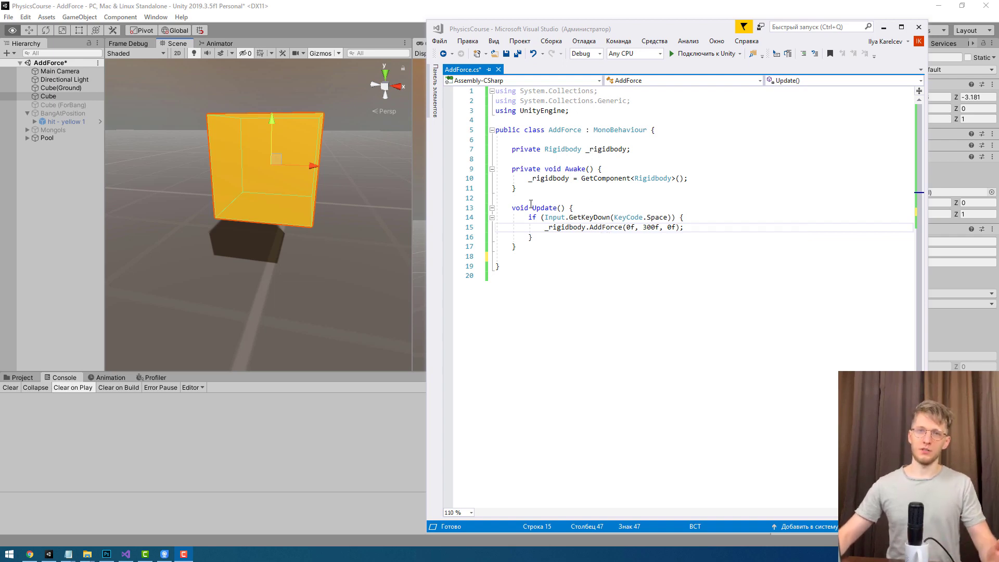
double_click(612, 228)
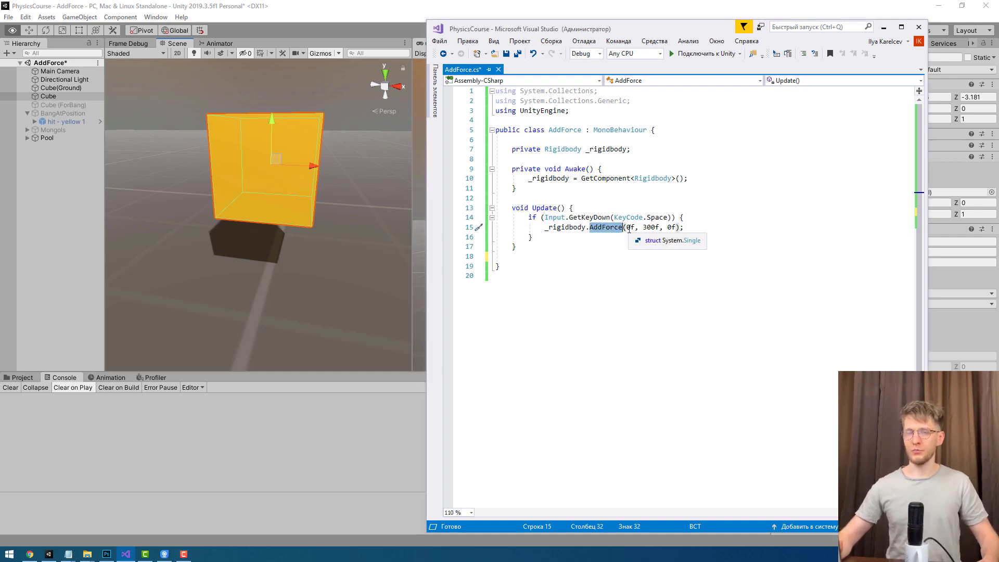
click(708, 227)
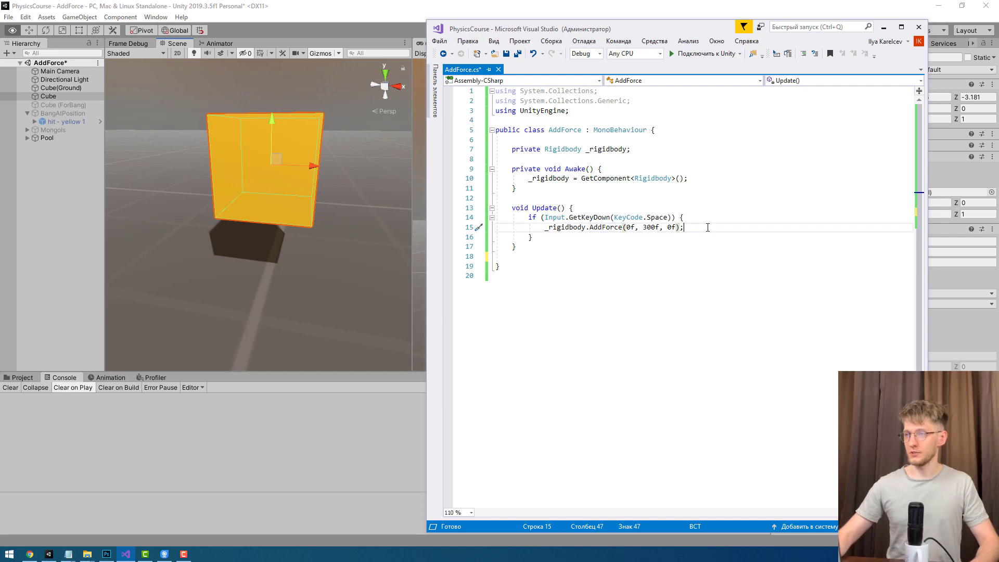
key(Return)
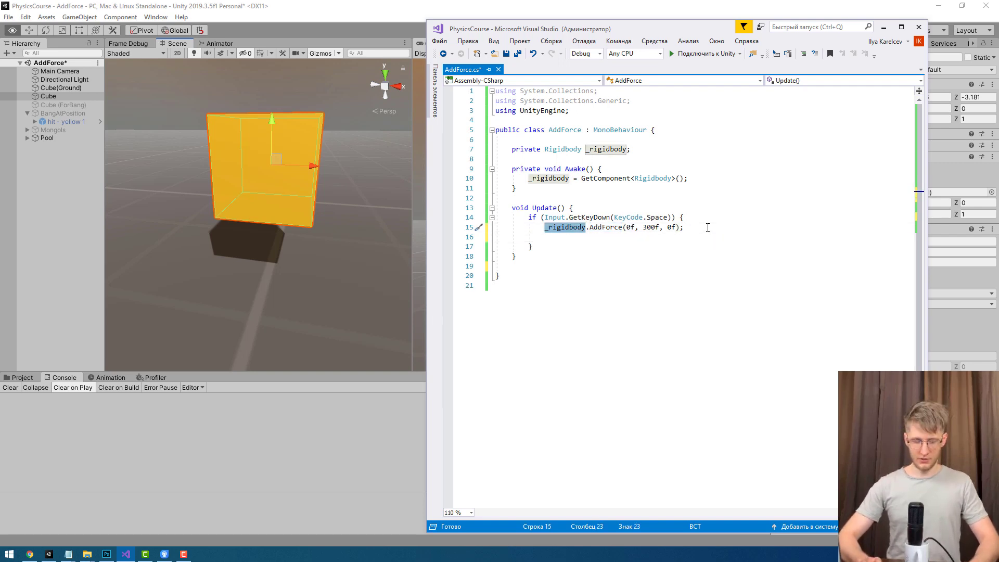
text(_rigidbody.Add)
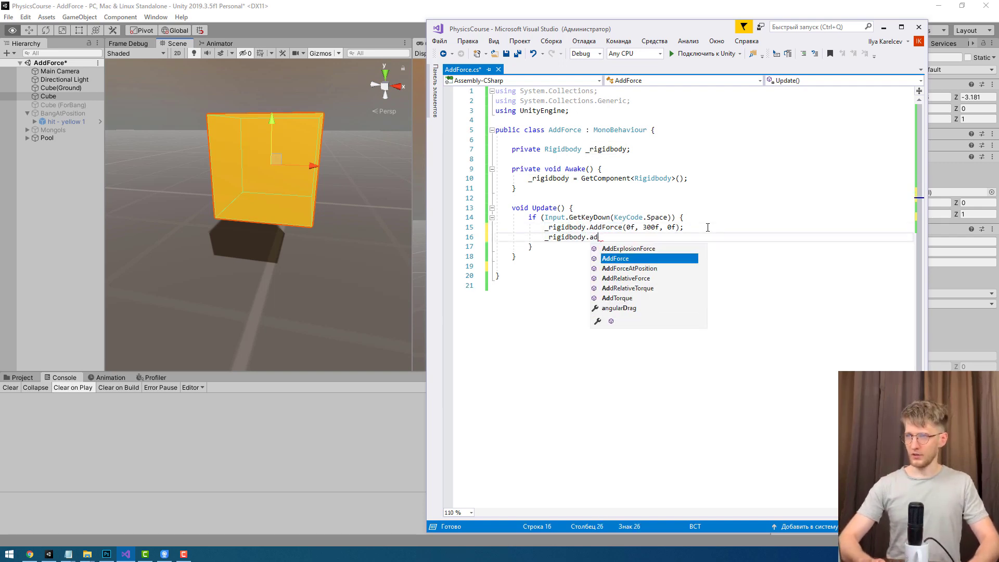
key(Tab)
text(()
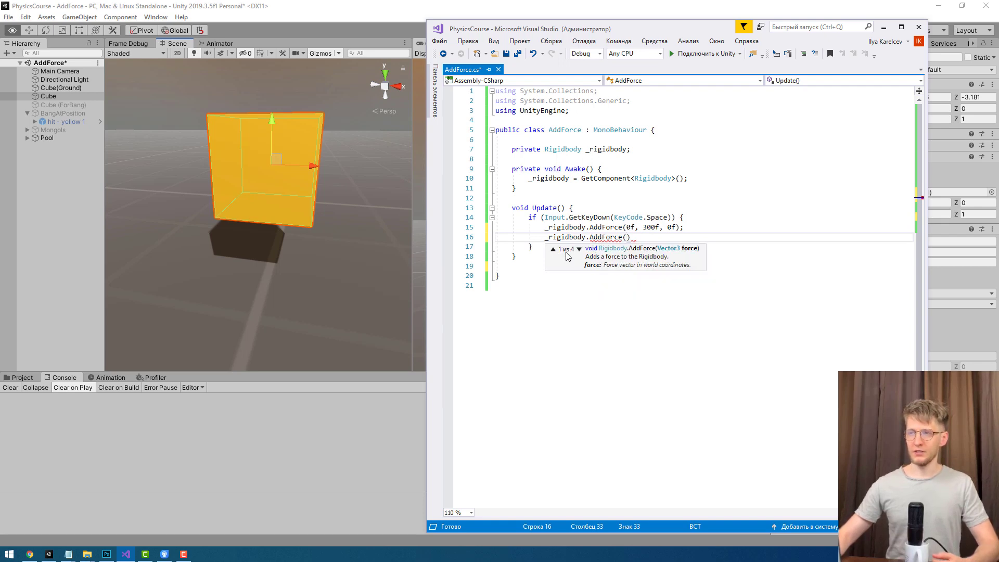
Browse the four AddForce overload signatures in the parameter-info popup, then dismiss it
click(579, 249)
click(579, 250)
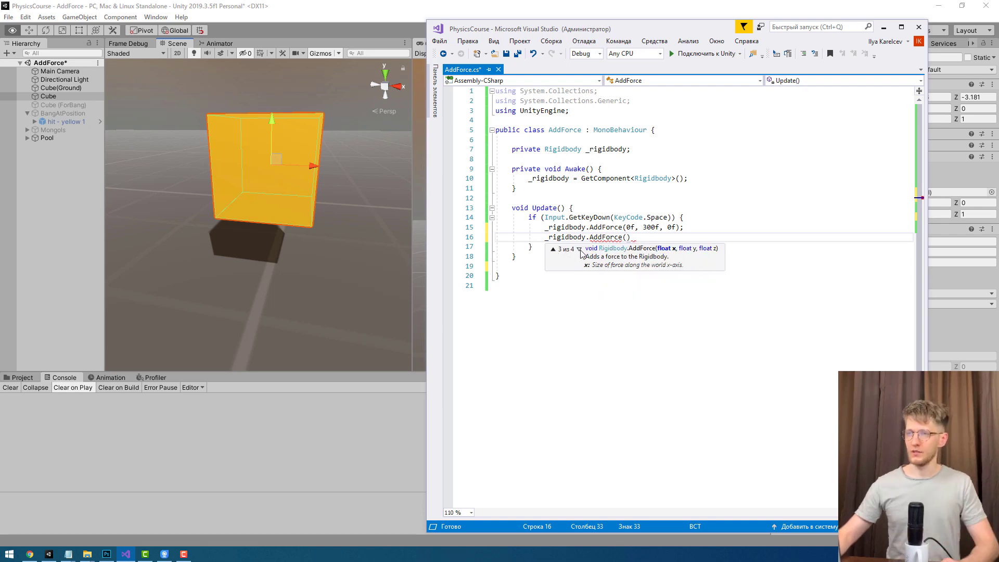
click(580, 249)
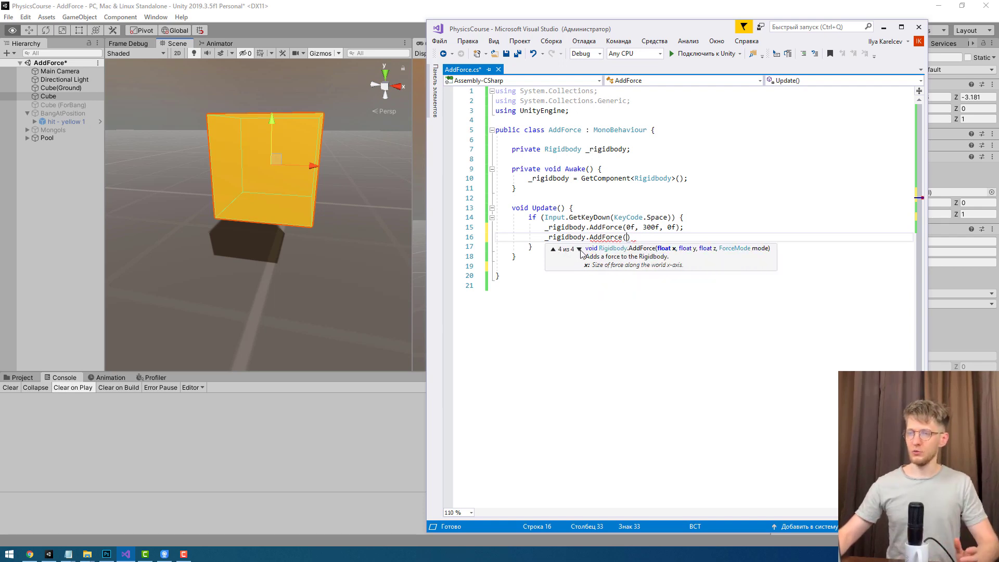
click(554, 250)
click(554, 250)
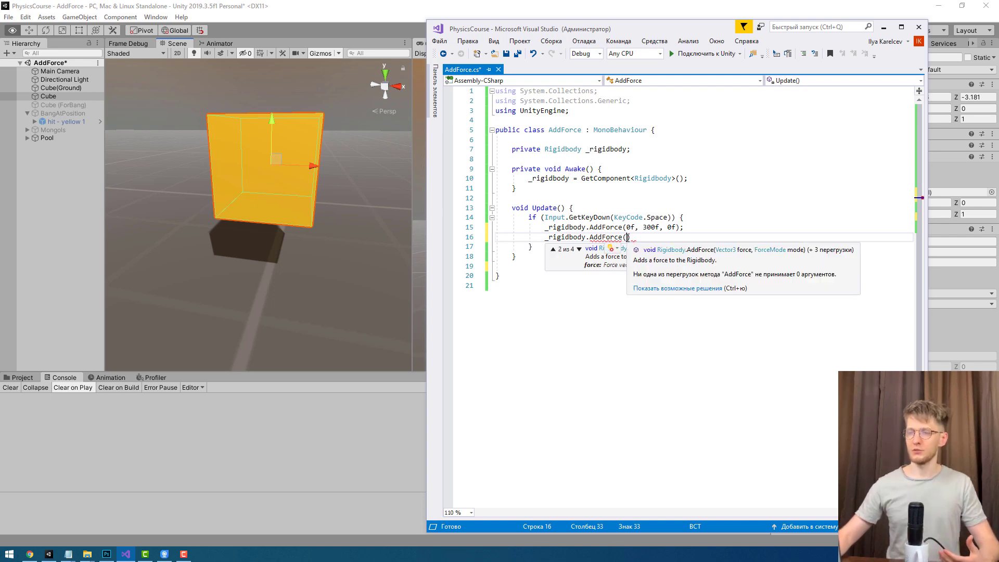
click(579, 250)
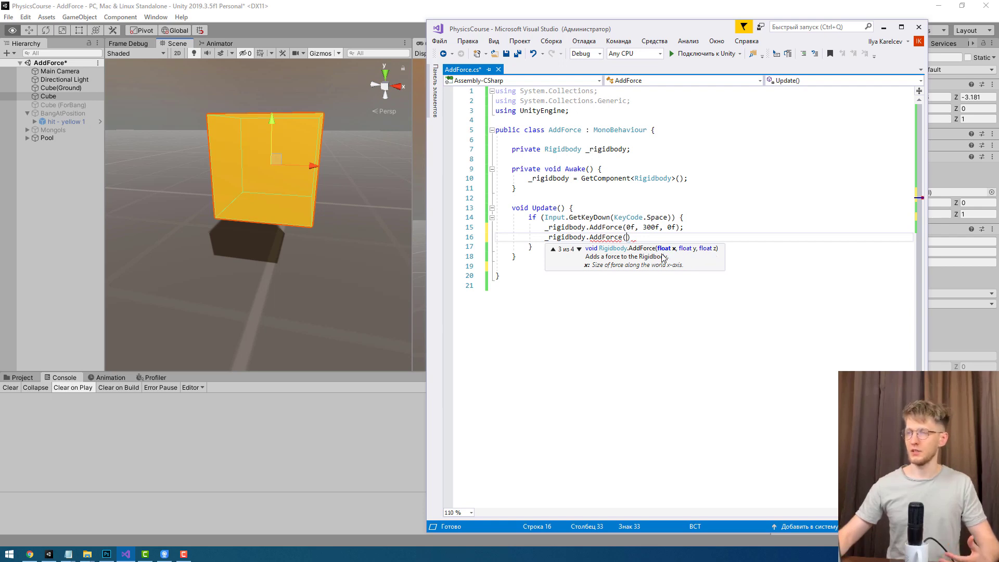
click(554, 250)
click(555, 249)
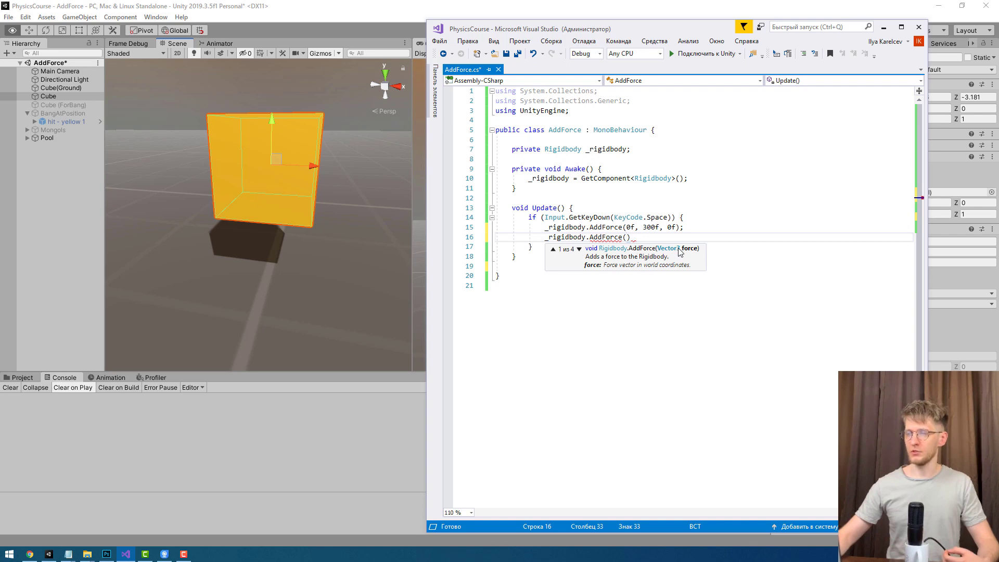
key(Escape)
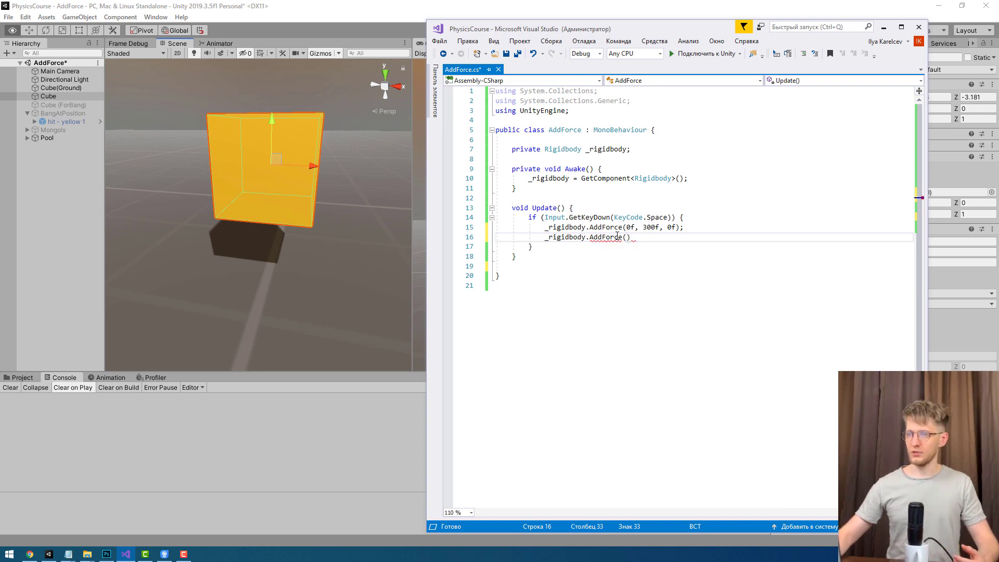
Complete the second call as `AddForce(Vector3.up * 300f);`
text(vec)
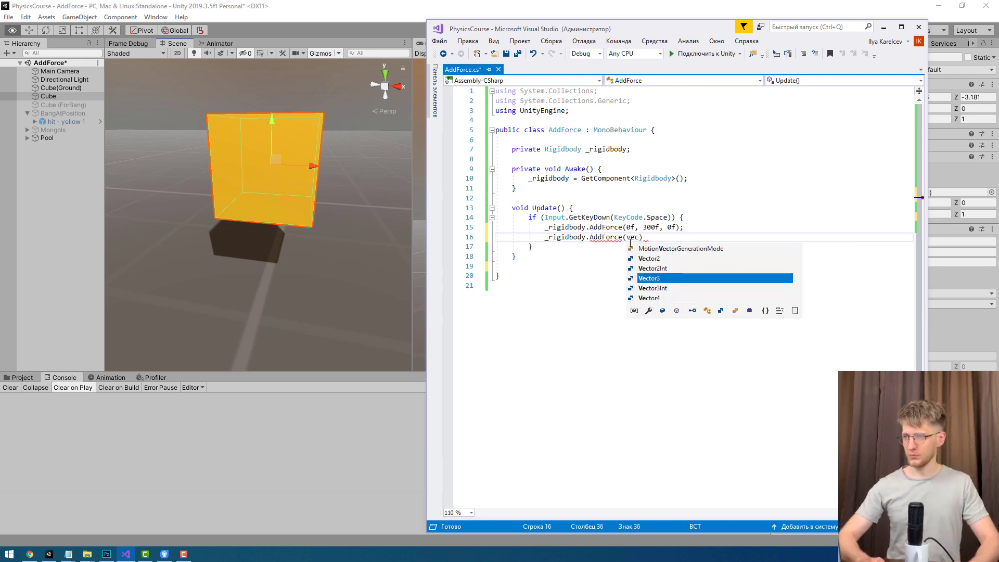
key(Tab)
text(.)
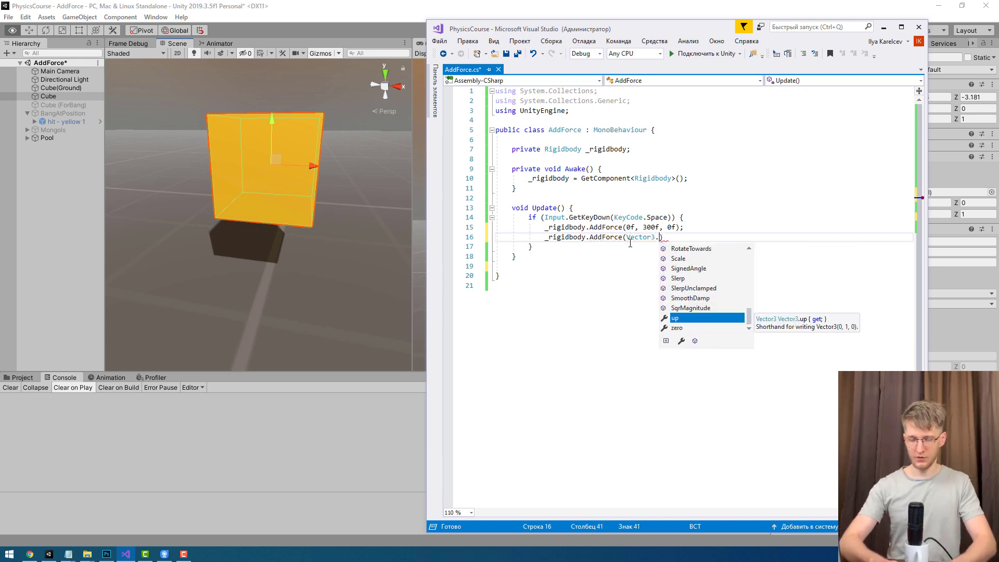
key(space)
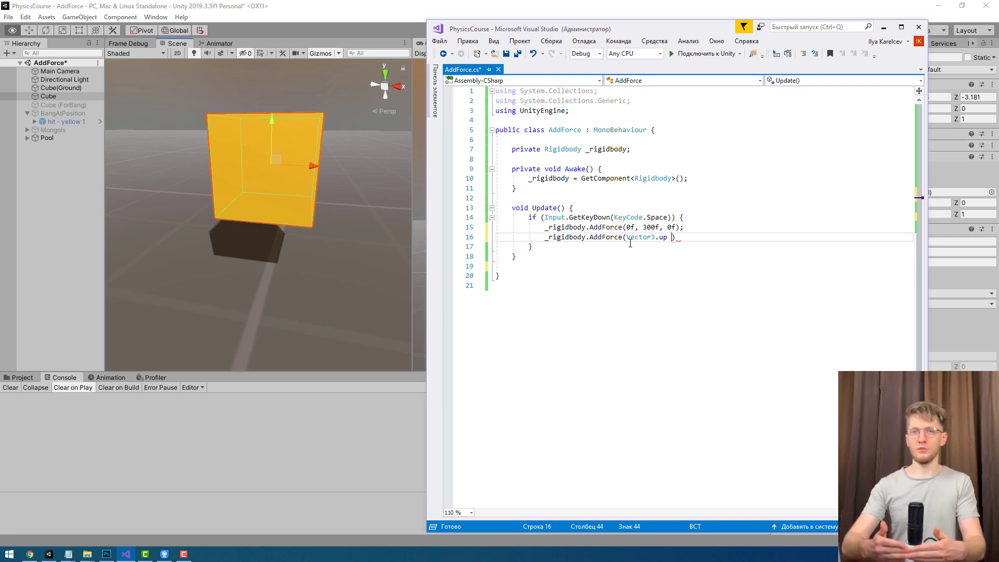
text(* )
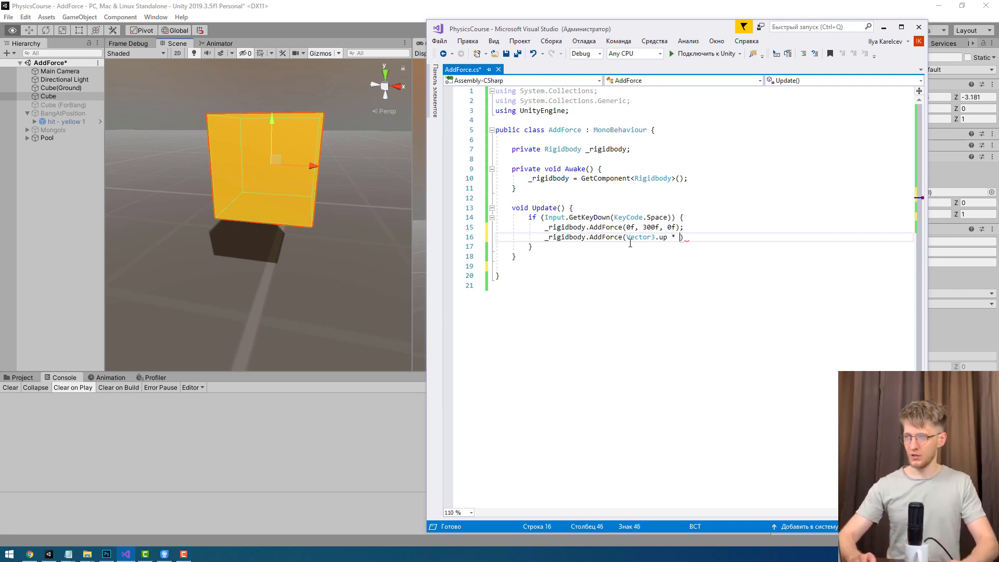
text(300f);)
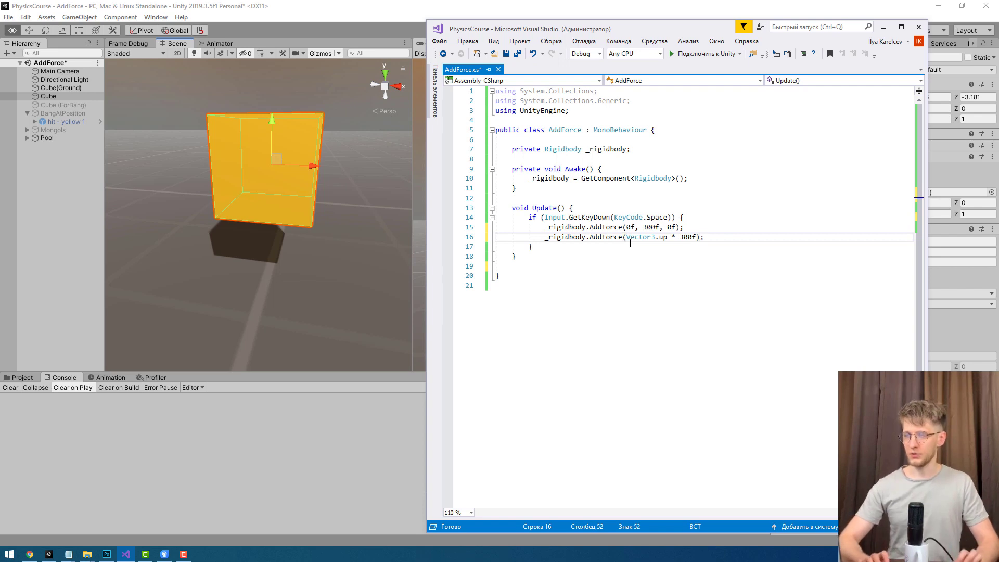
Start a third AddForce call on line 17 and paste `Vector3.up * 300f` into it
key(Return)
text(_rigidbody.AddForce()
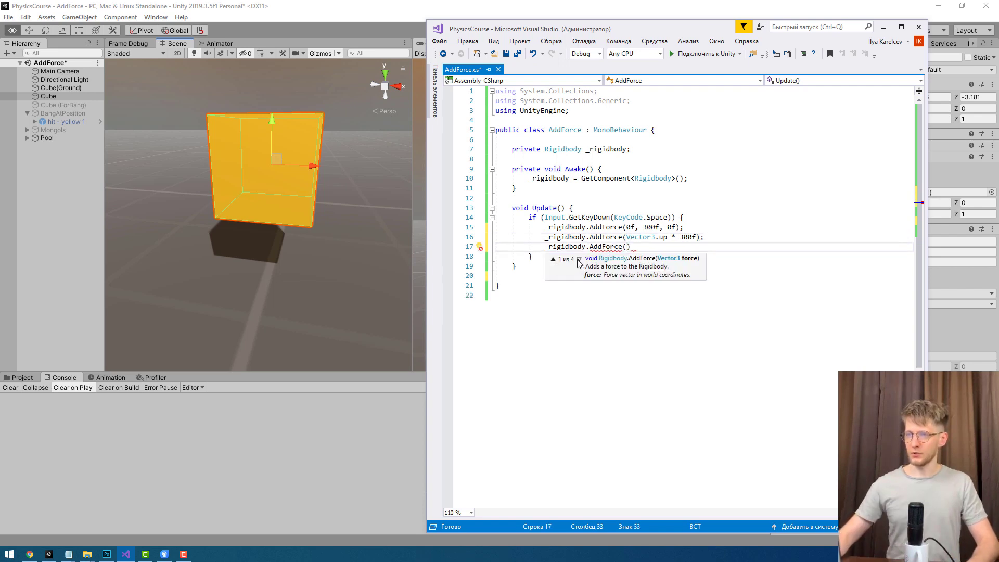
click(579, 260)
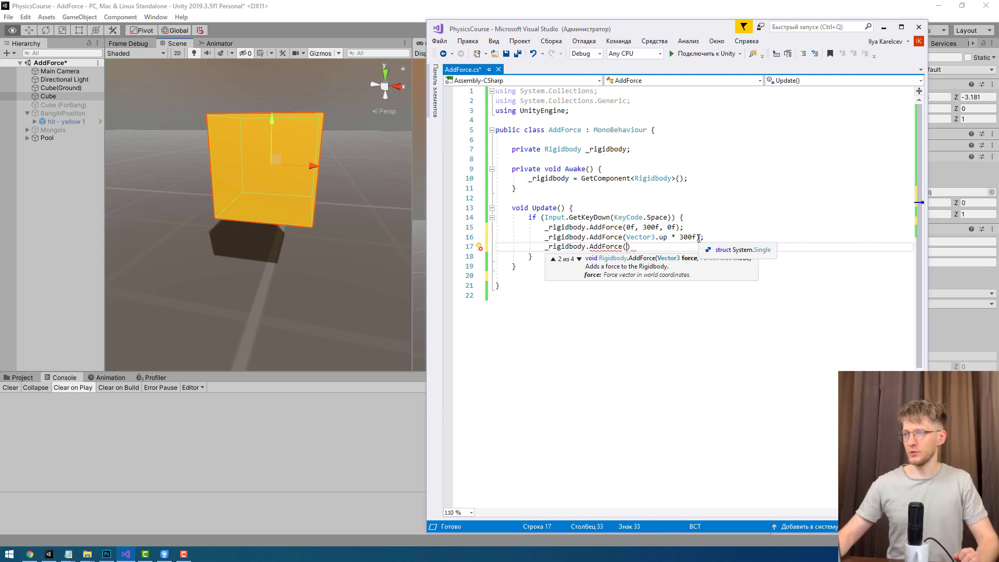
drag(696, 237, 627, 237)
key(ctrl+c)
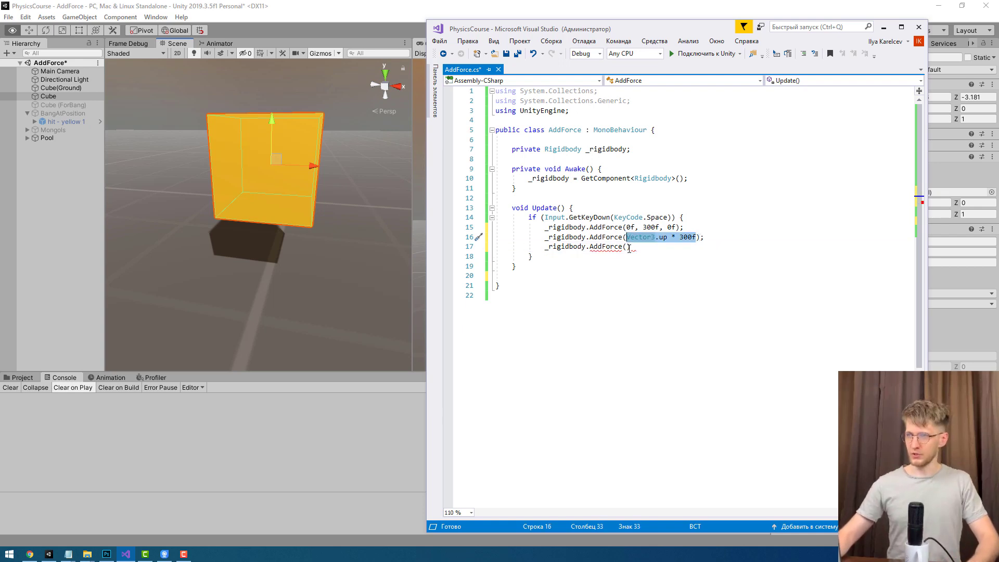
key(Down)
key(ctrl+v)
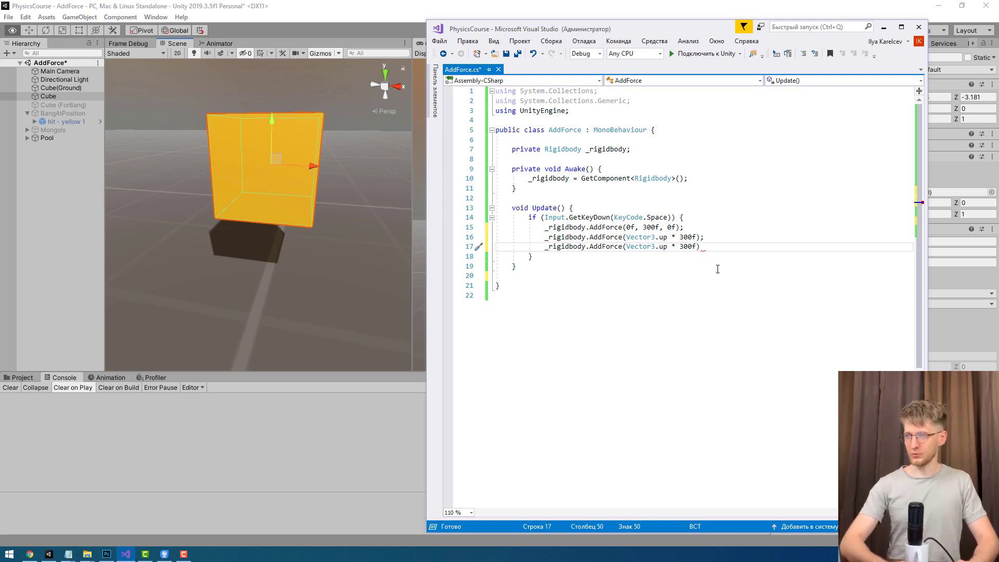
Finish the third call with `ForceMode.Force` and a closing semicolon
text(,)
key(Tab)
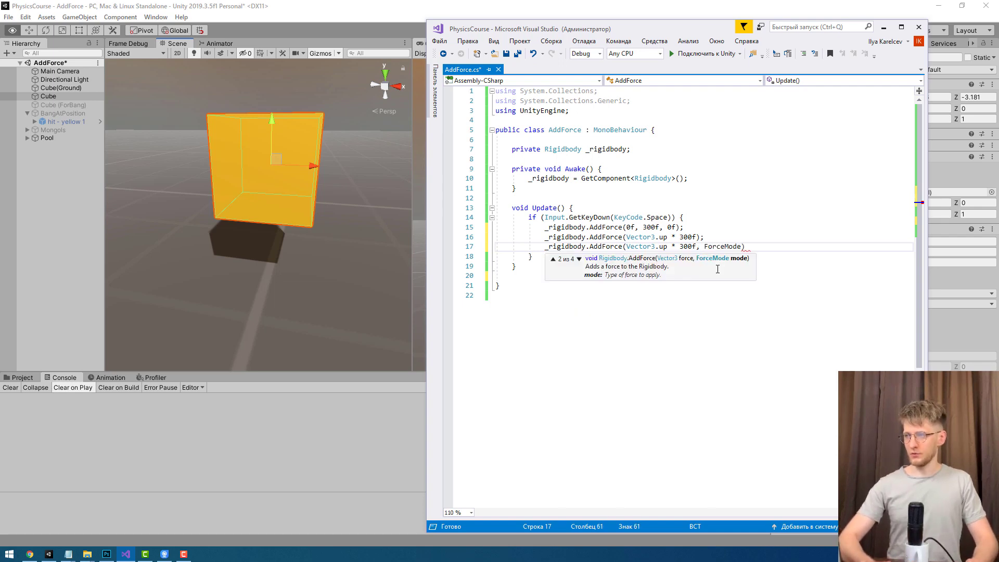
text(.)
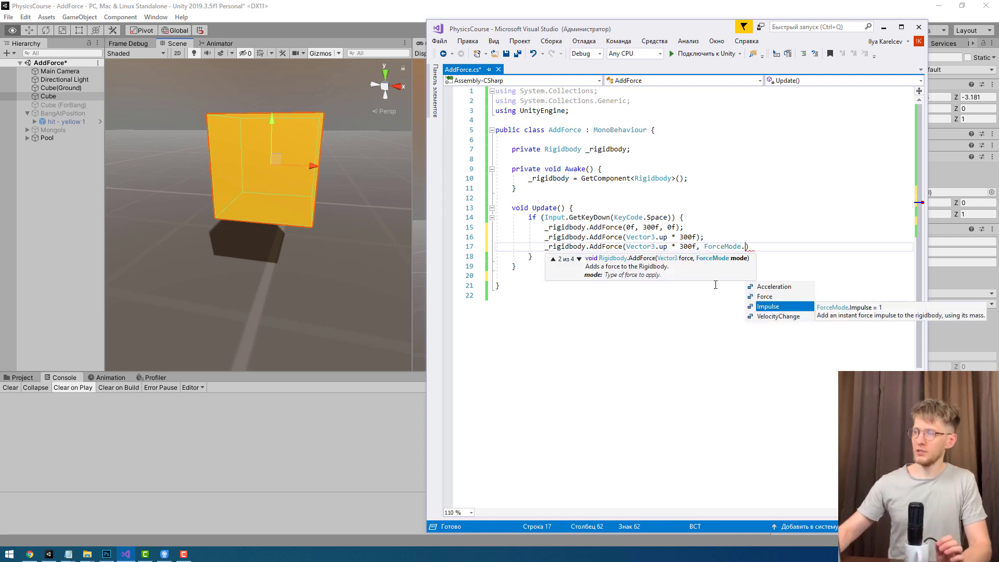
click(790, 299)
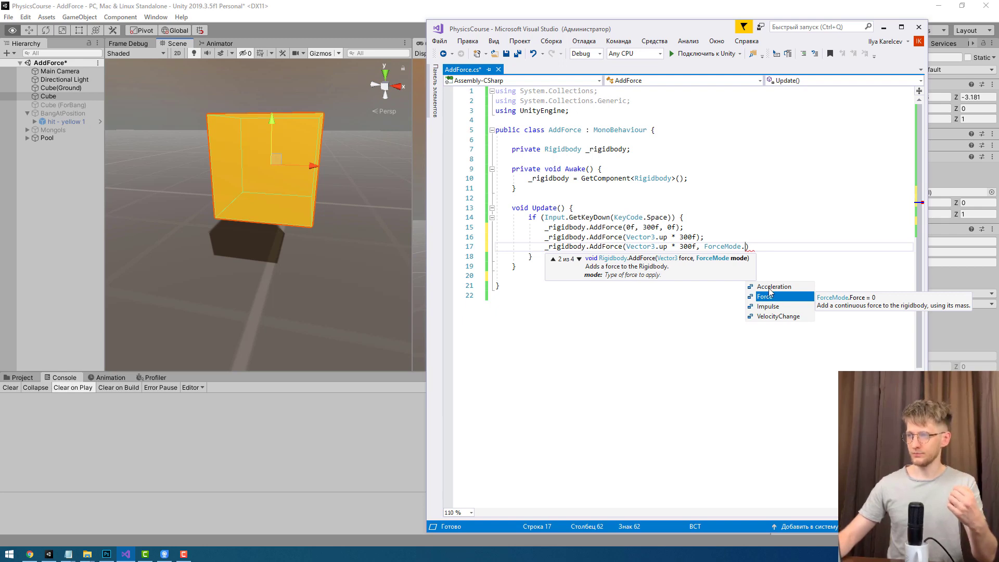
double_click(770, 293)
key(End)
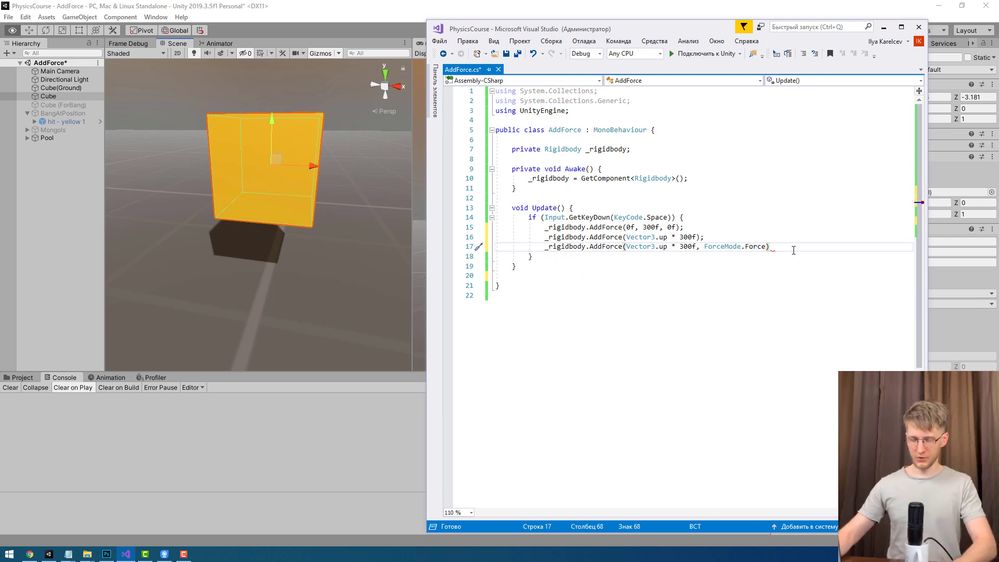
text(;)
Delete the two older AddForce calls, then run the scene in Unity's play mode
key(Up)
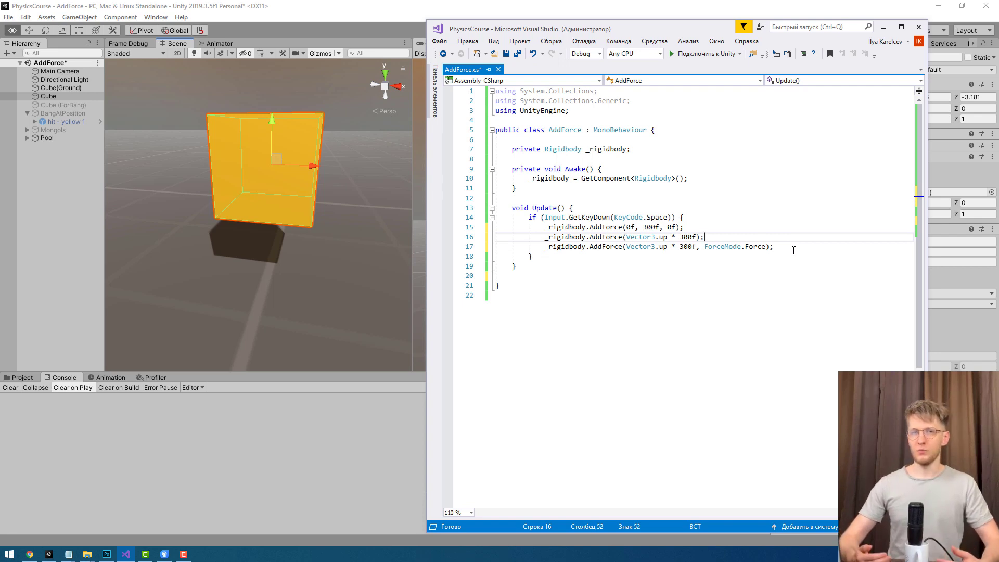
key(shift+Up)
key(shift+Home)
key(Delete)
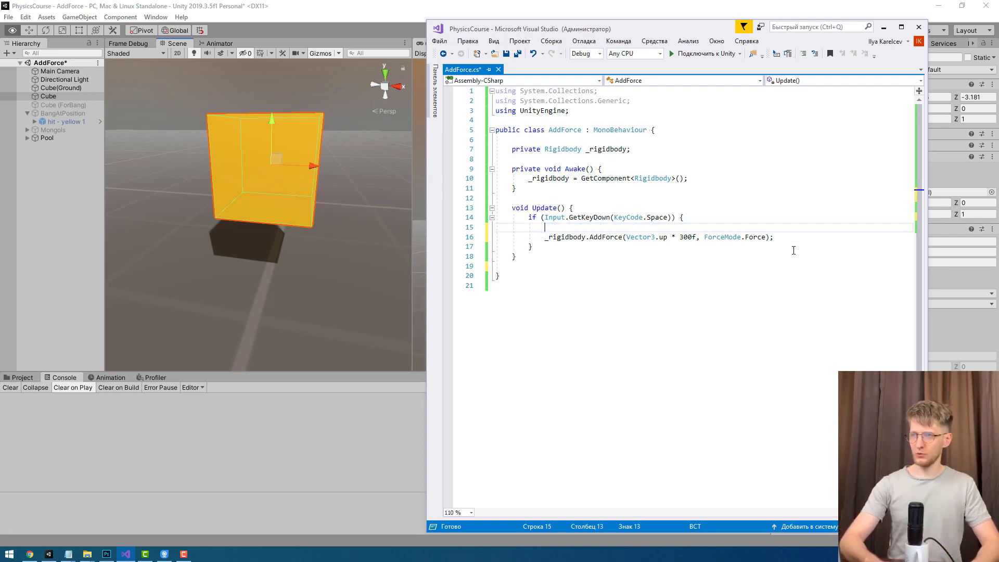
key(shift+Home)
key(BackSpace)
key(BackSpace)
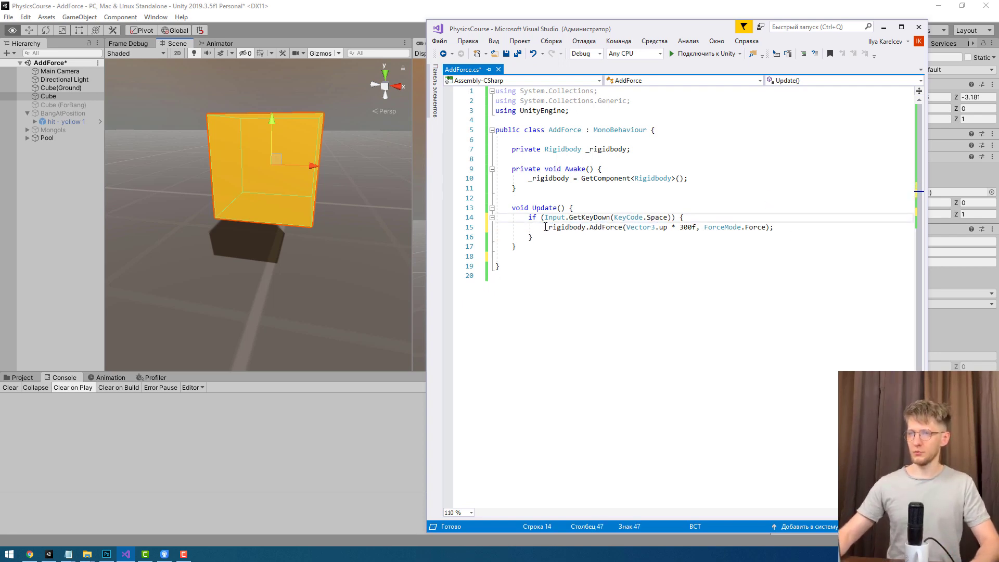
drag(545, 227, 801, 228)
click(801, 227)
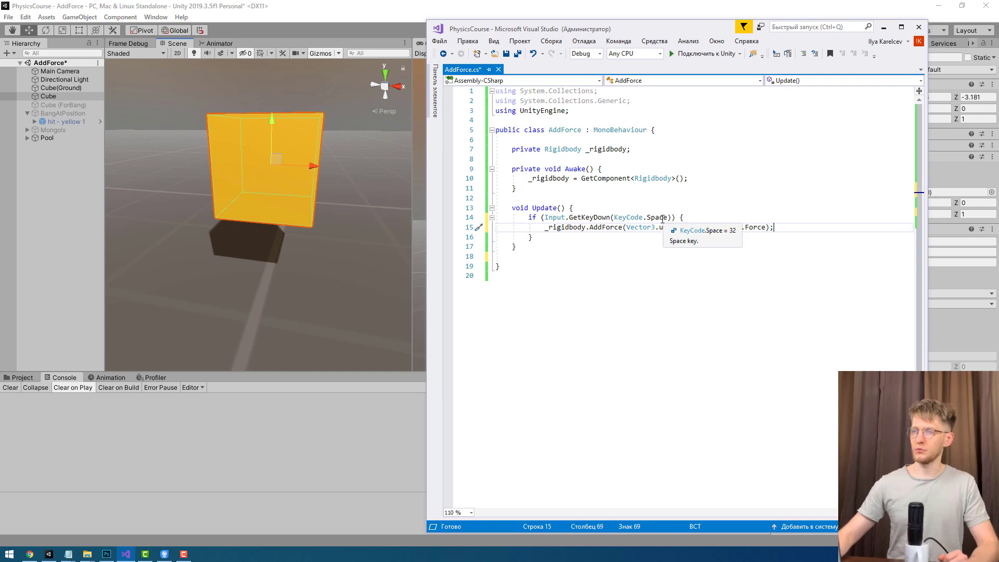
click(387, 21)
click(471, 30)
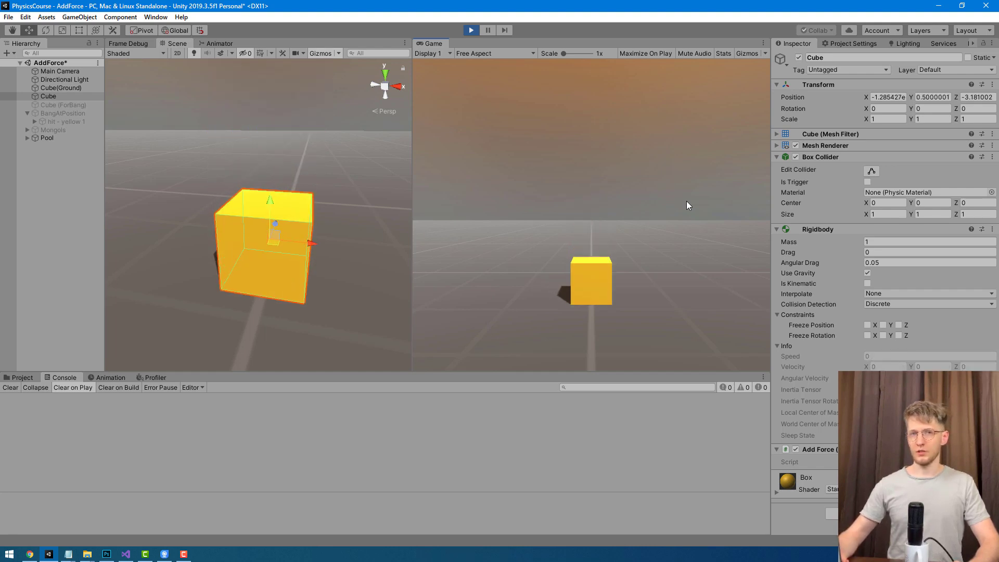
key(space)
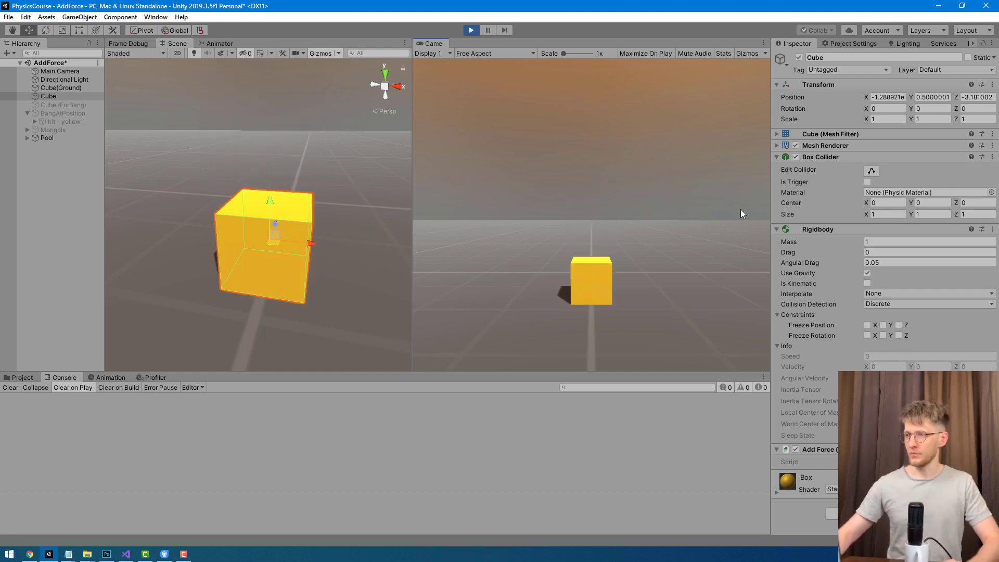
click(882, 242)
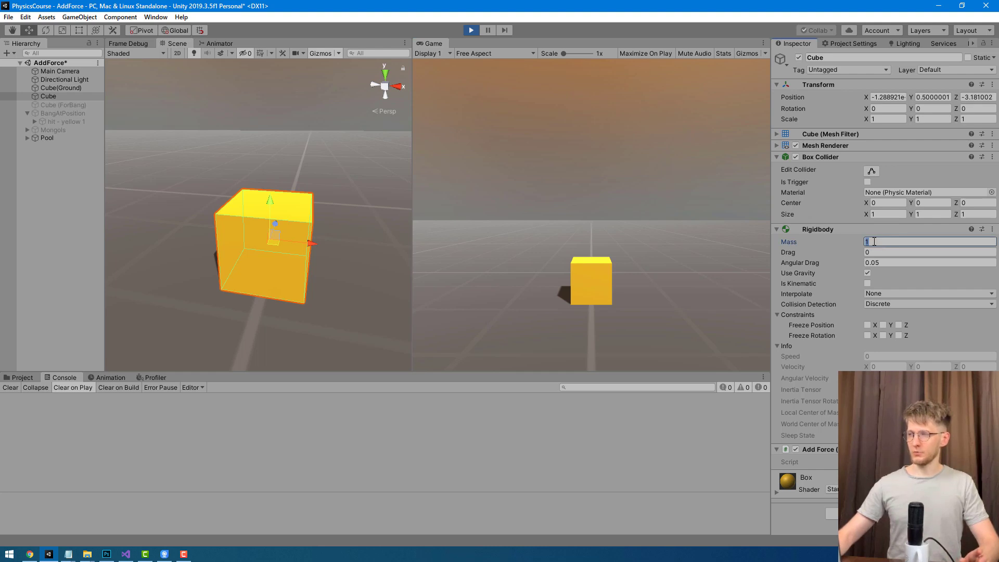
text(3)
click(707, 244)
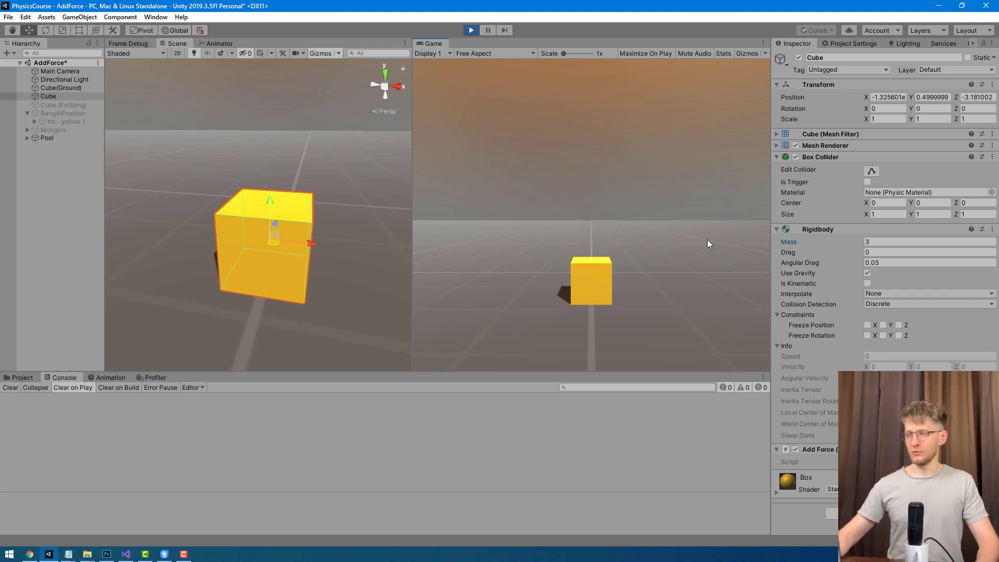
click(878, 241)
text(1)
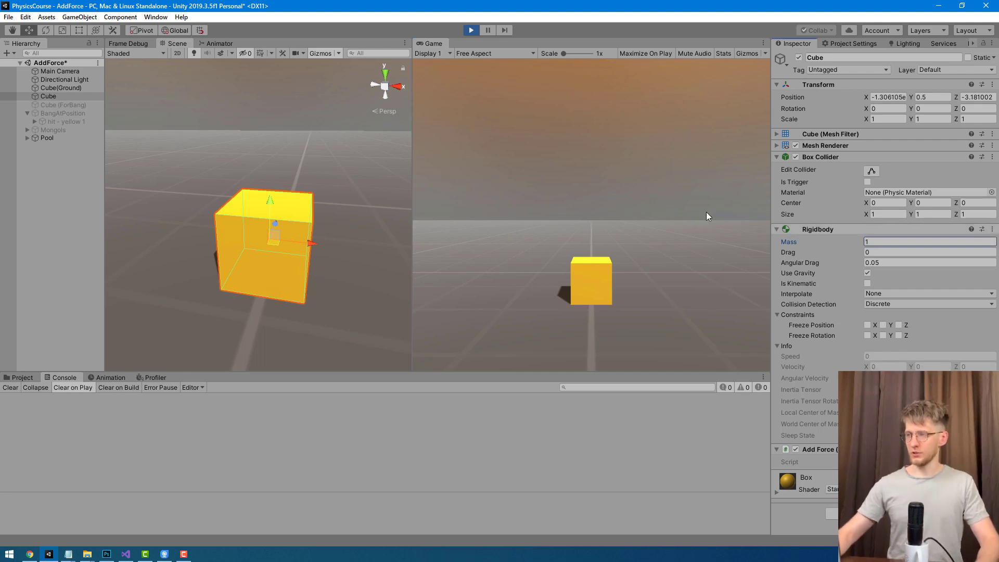
click(674, 213)
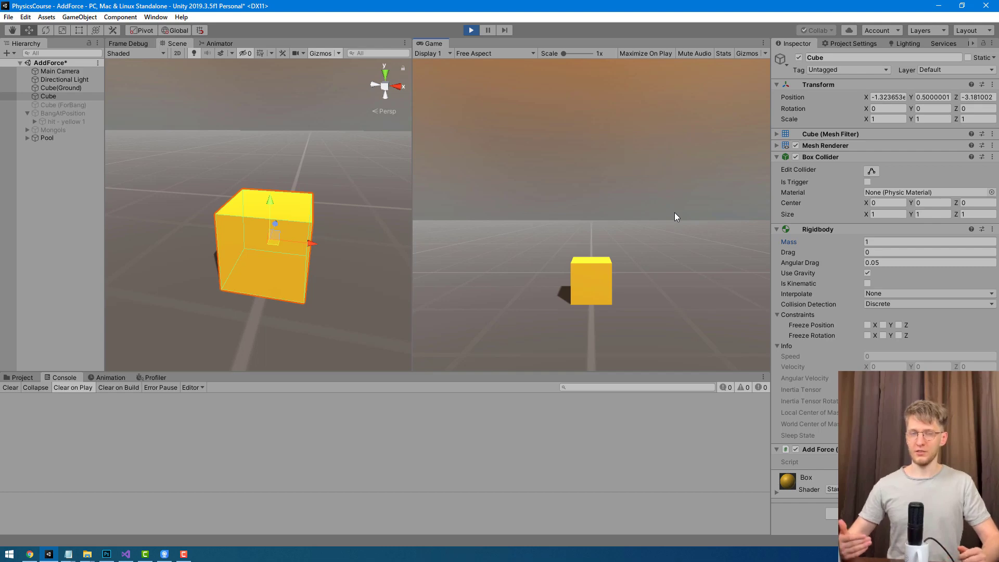
Switch line 15 to `ForceMode.Acceleration`, save AddForce.cs and return to Unity
key(alt+Tab)
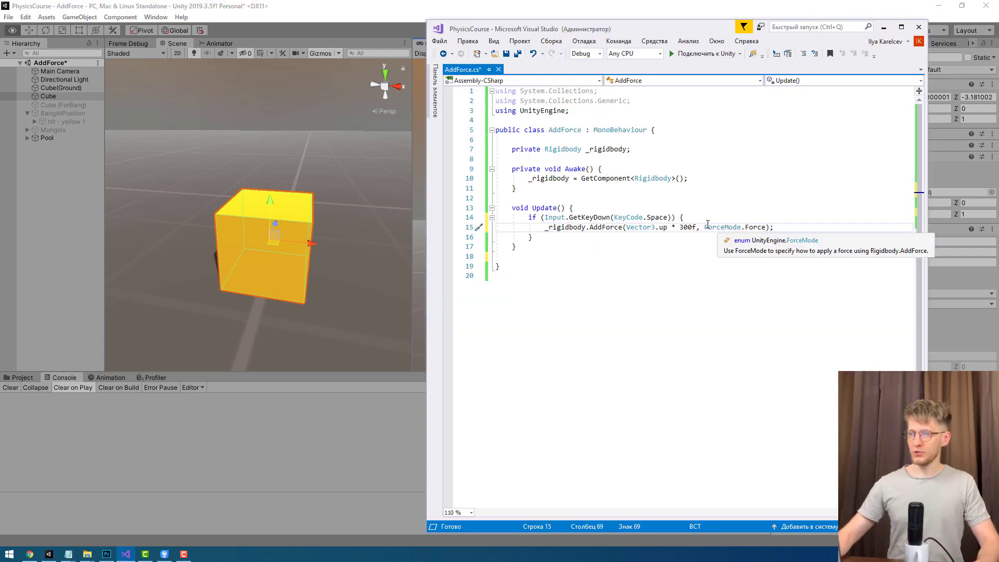
double_click(754, 226)
text(ac)
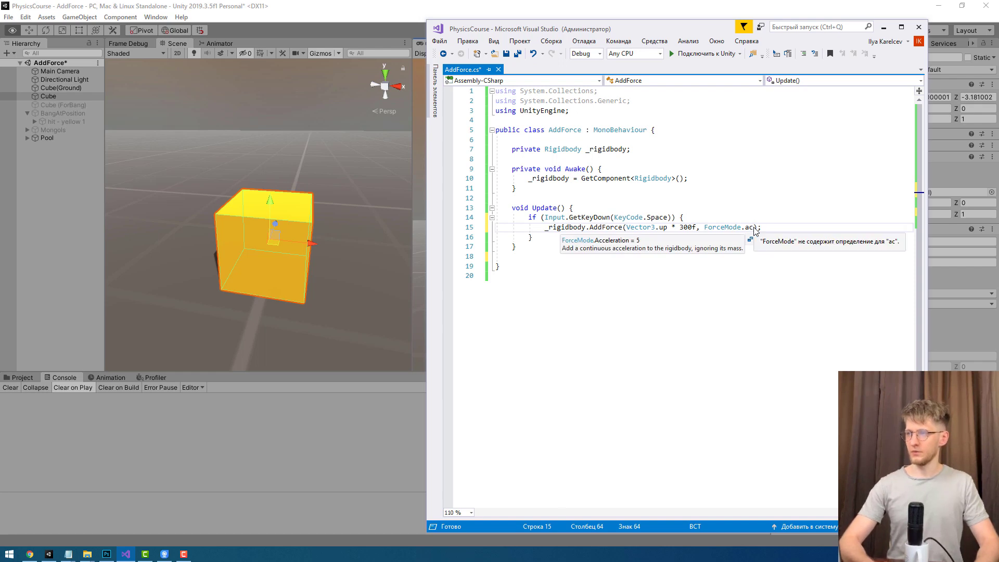
key(Tab)
key(ctrl+s)
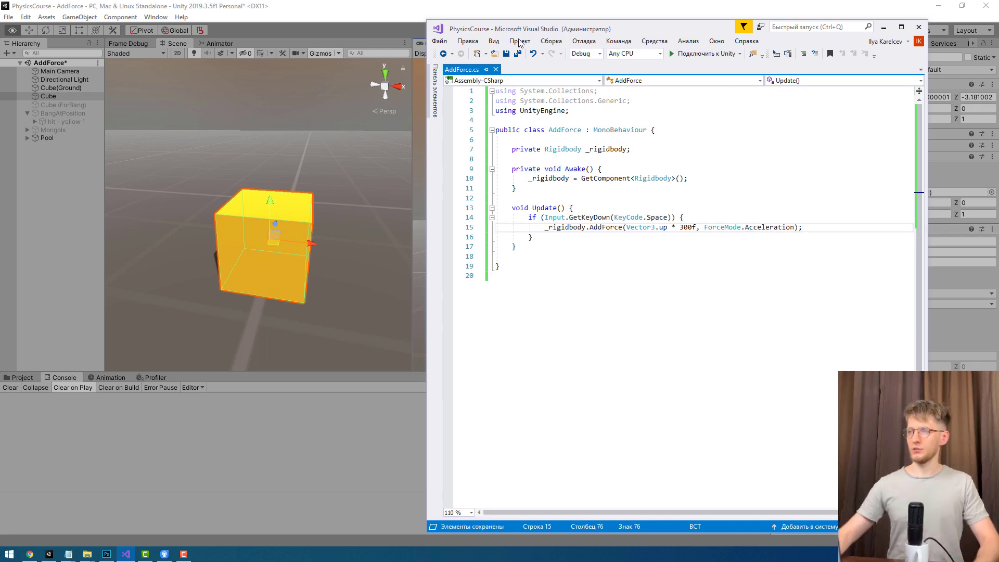
click(394, 5)
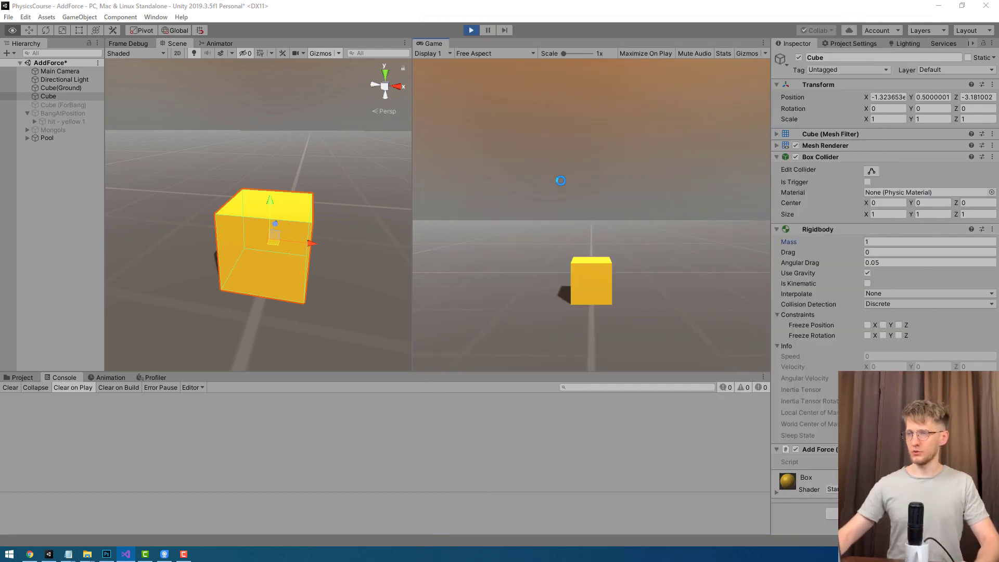
Launch the cube in Acceleration mode, set its Rigidbody mass to 100, and launch again
click(575, 182)
click(597, 239)
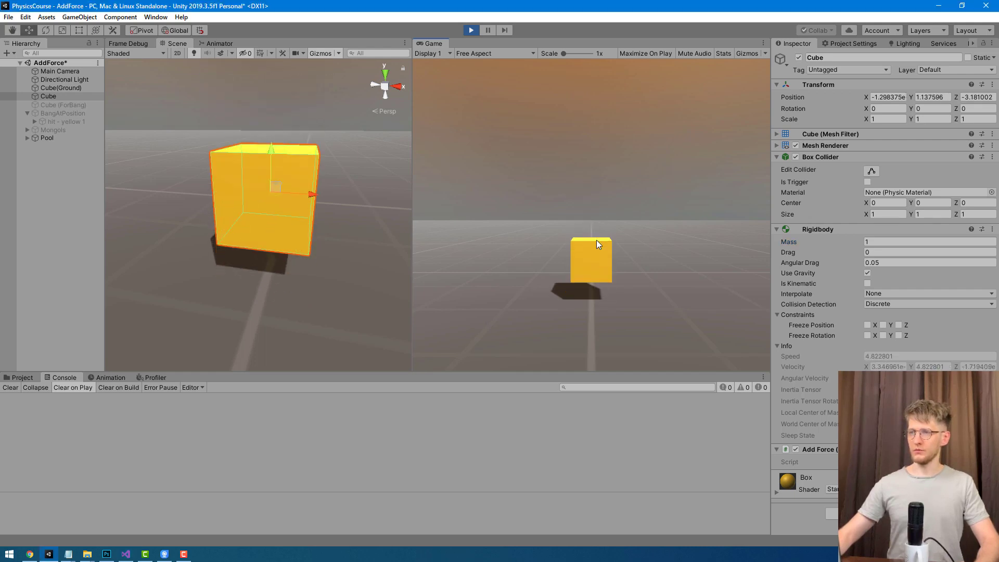
click(887, 242)
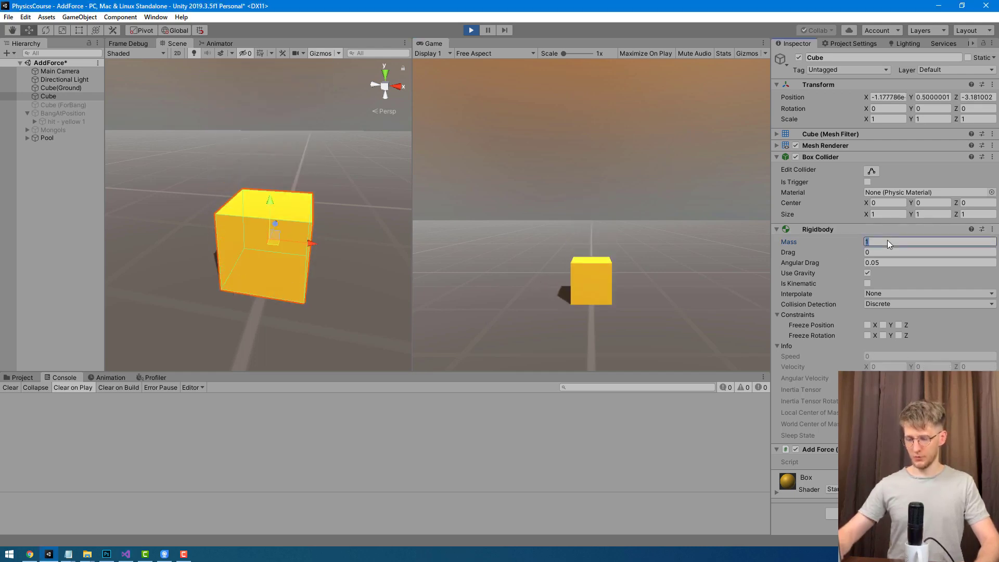
text(100)
click(641, 206)
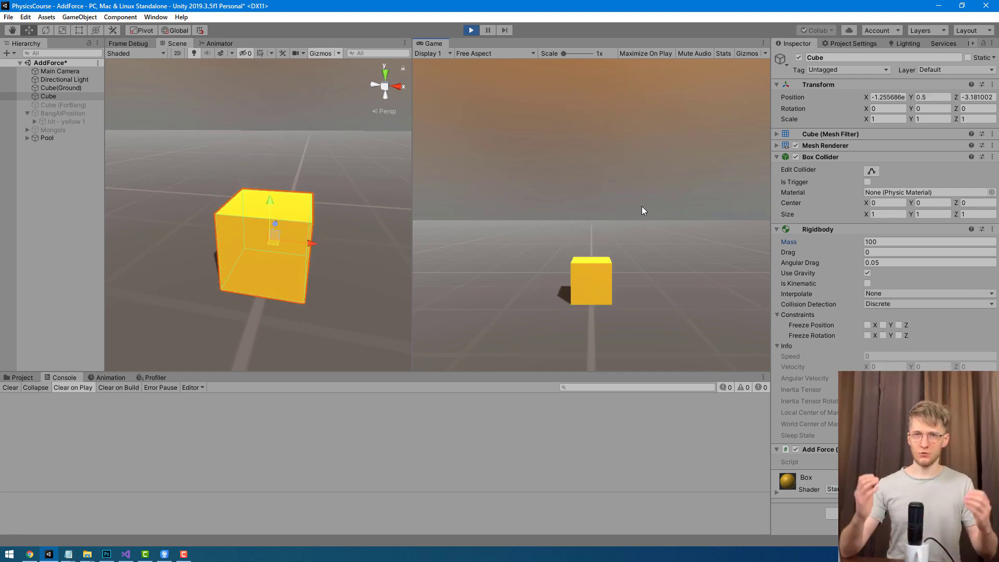
click(101, 555)
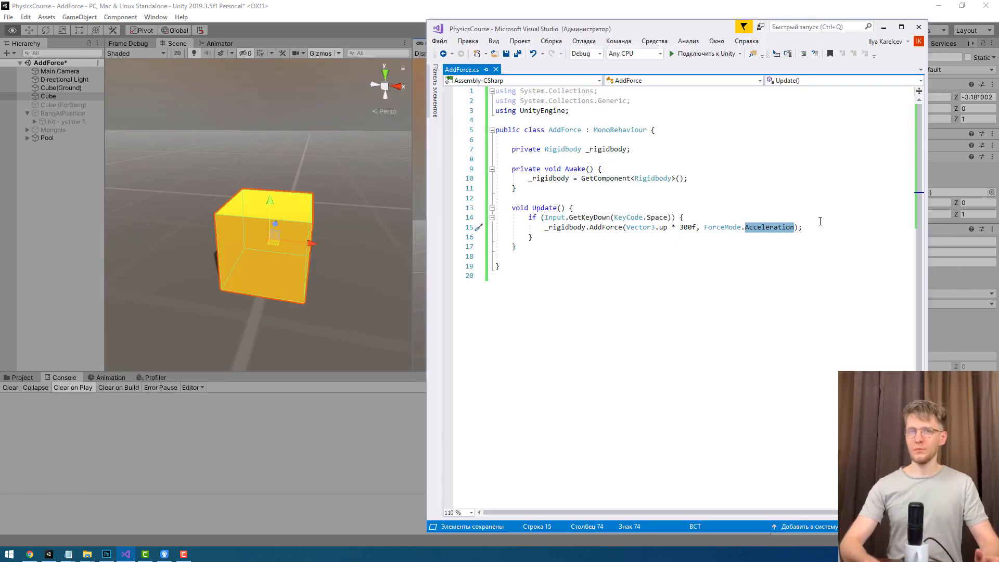
Replace Acceleration with `ForceMode.Force` from the IntelliSense list and save the script
key(BackSpace)
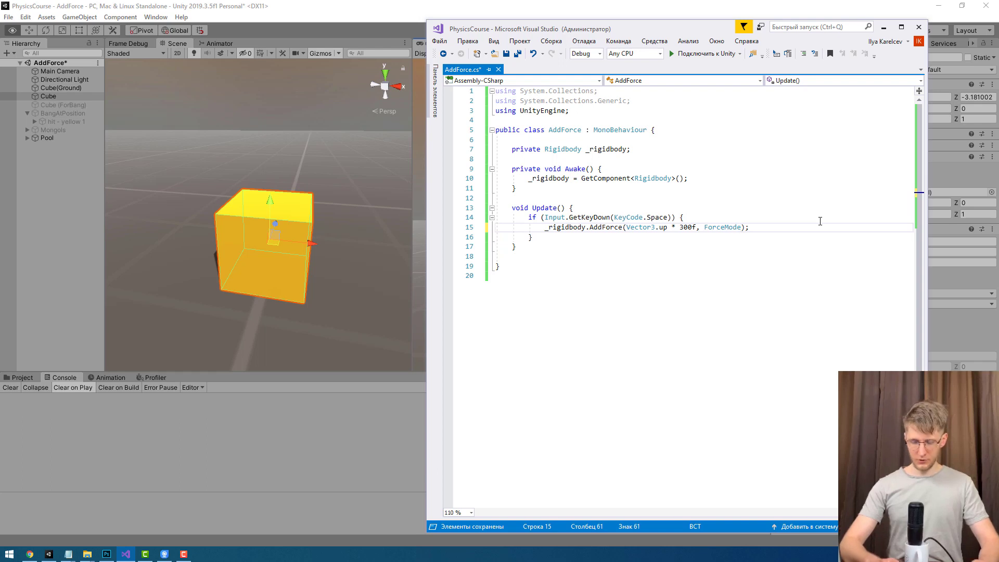
key(ctrl+space)
key(Down)
key(Down)
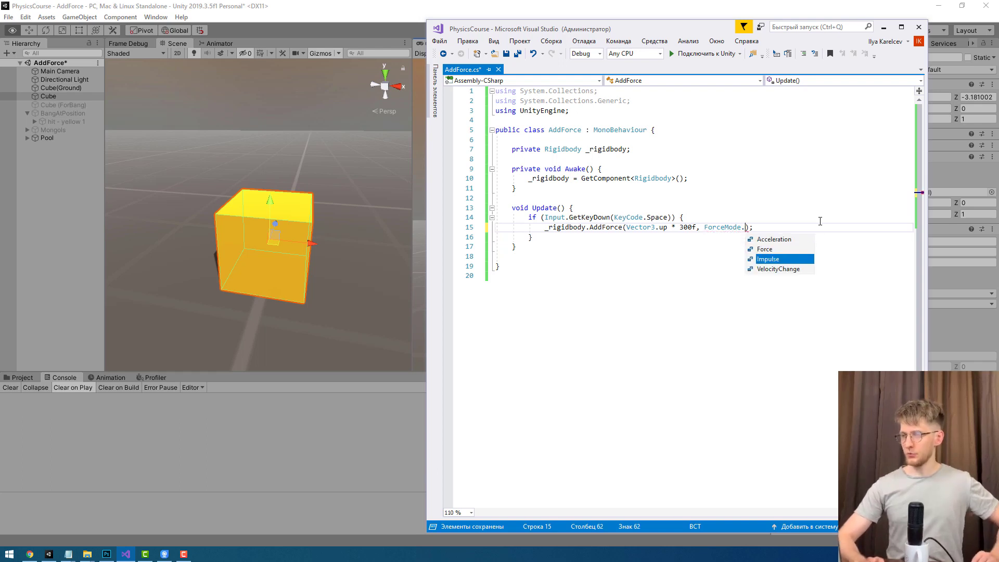
key(Up)
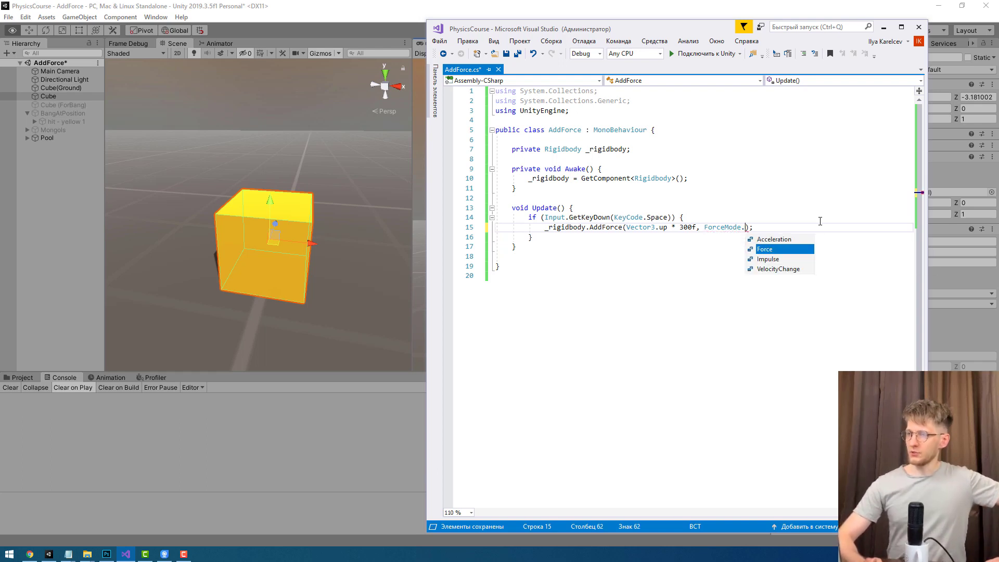
key(Return)
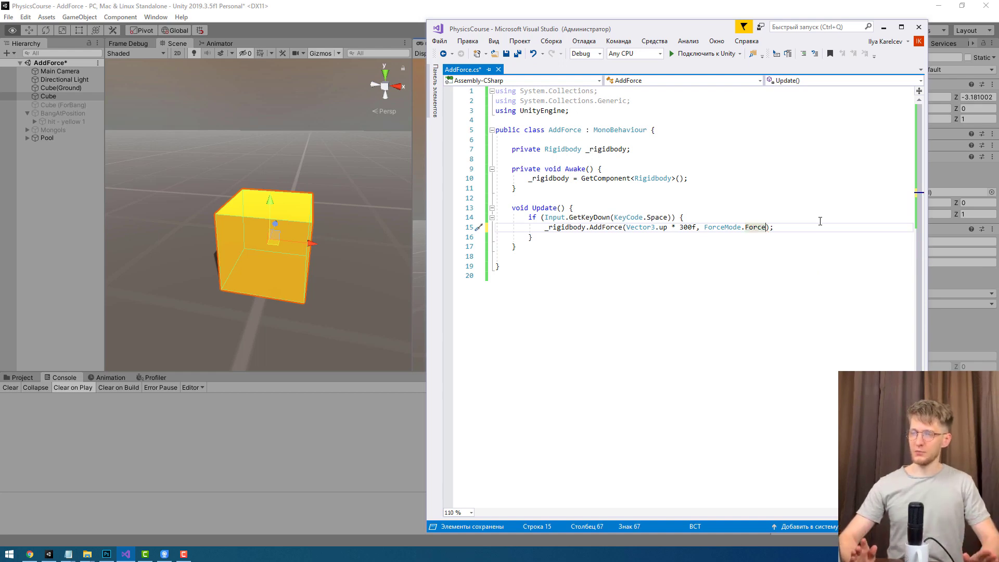
key(ctrl+s)
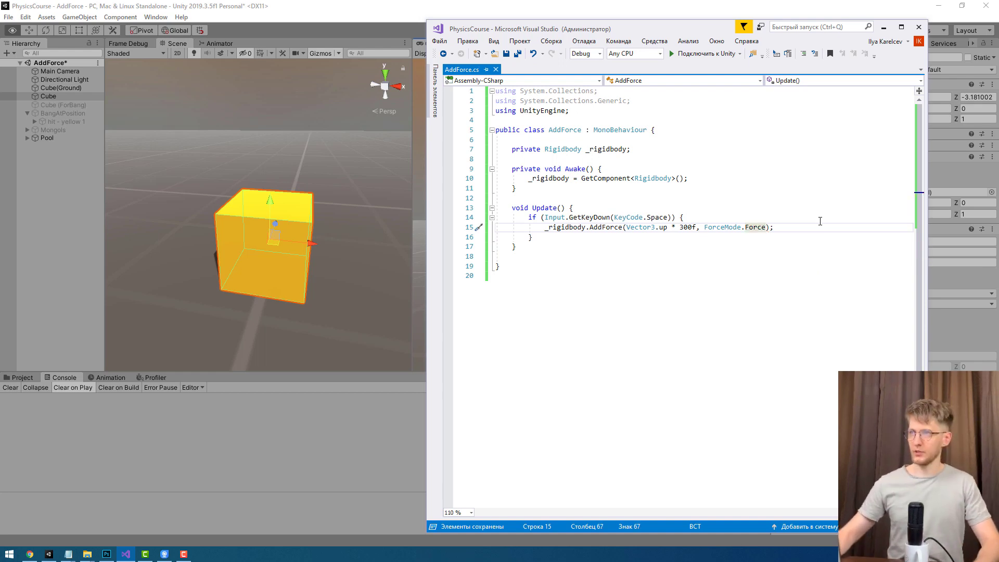
click(416, 10)
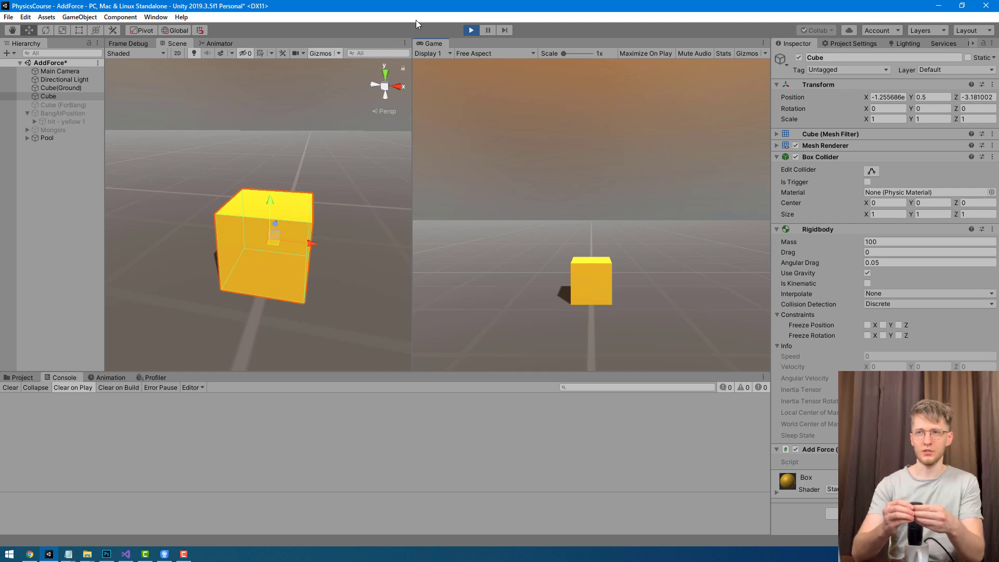
key(alt+Tab)
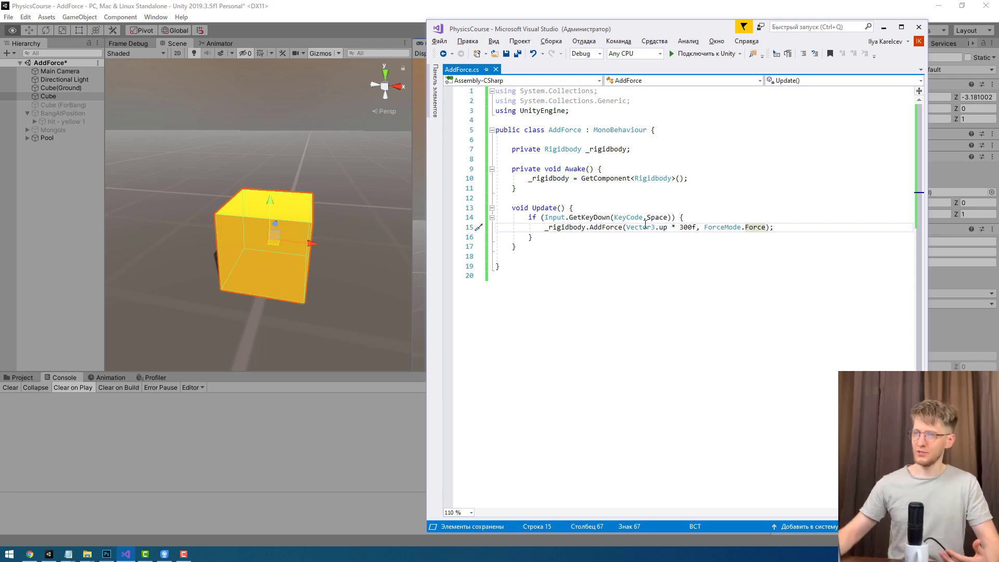
Highlight the AddForce vector and ForceMode argument on line 15, then widen Unity's Inspector
drag(545, 227, 676, 228)
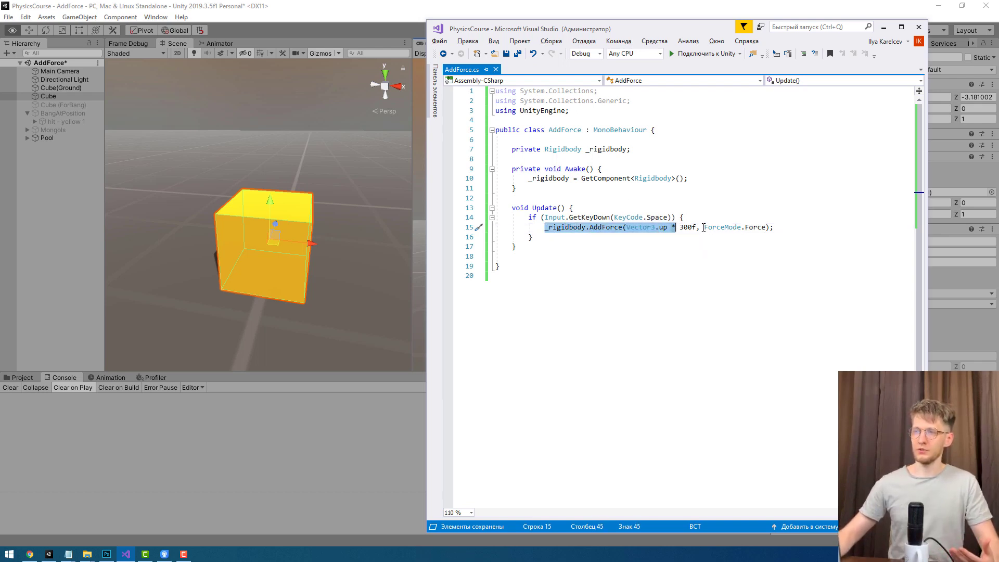
drag(705, 227, 774, 222)
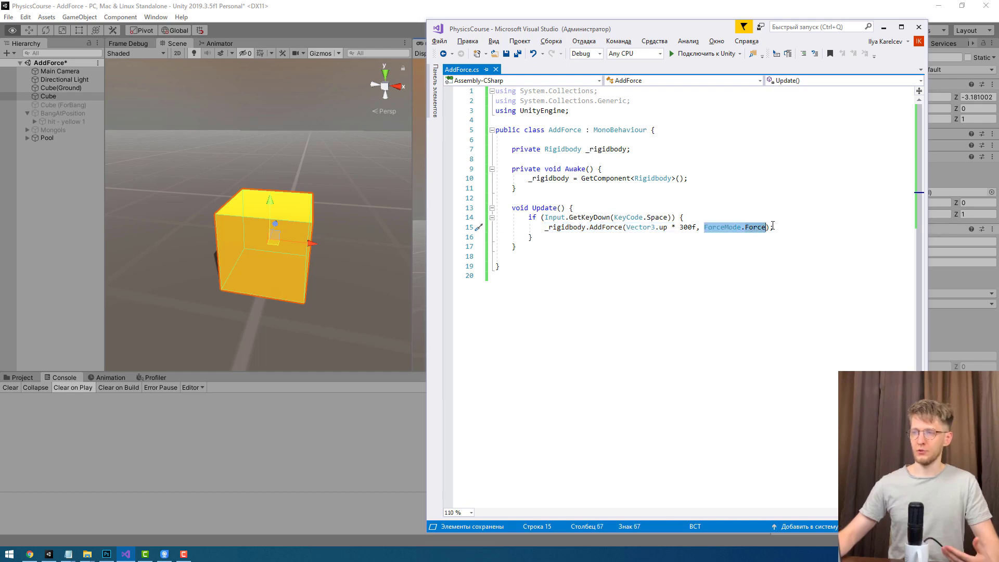
click(858, 19)
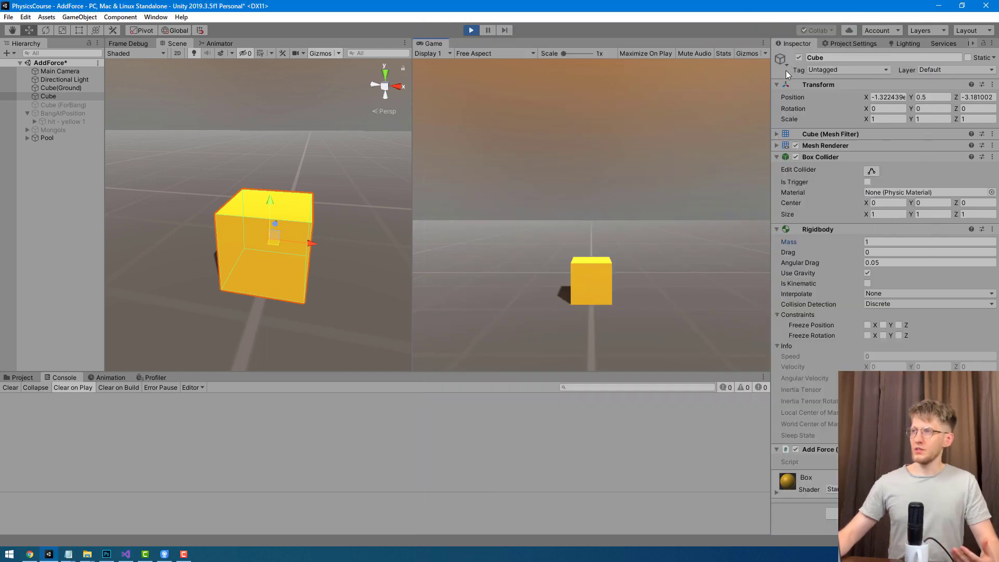
drag(771, 76, 697, 82)
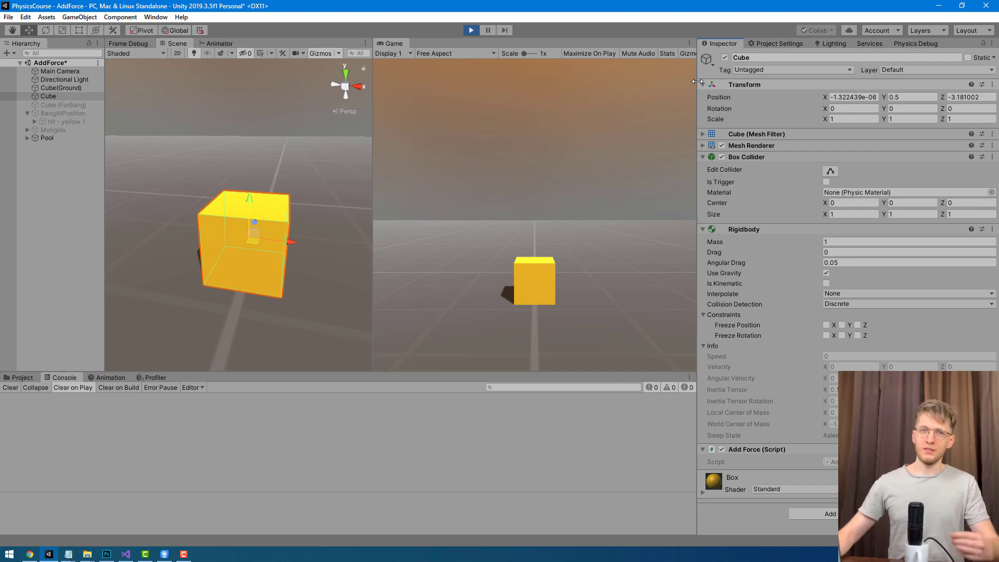
Open Project Settings > Time and select the last digit of the 0.02 Fixed Timestep
click(788, 46)
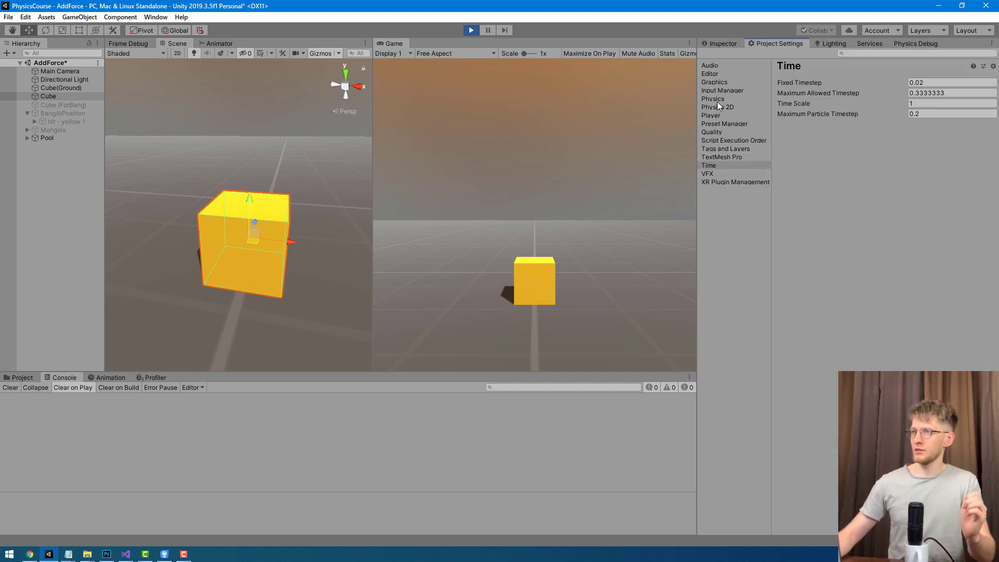
click(717, 167)
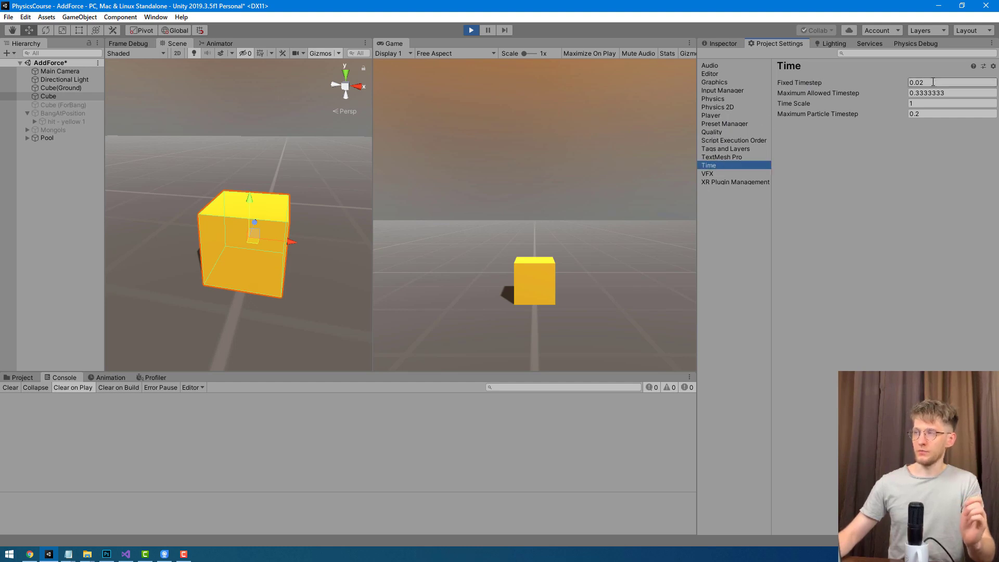
click(935, 83)
click(941, 83)
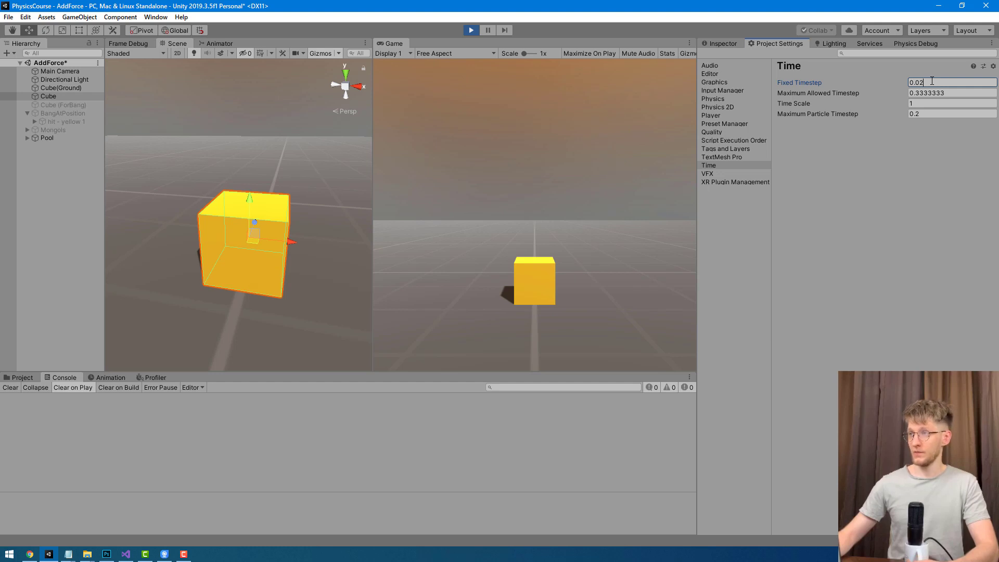
key(Return)
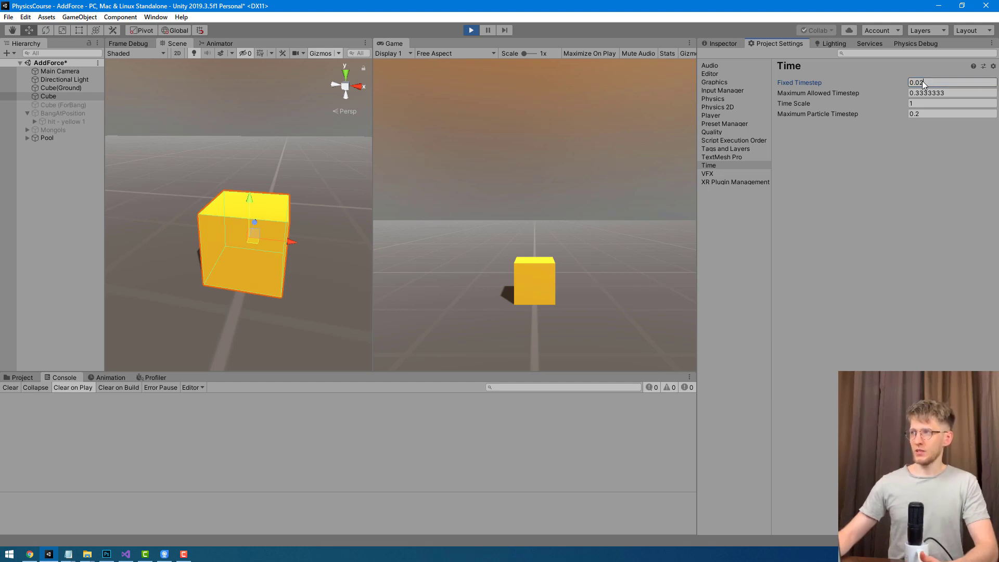
drag(922, 83, 929, 81)
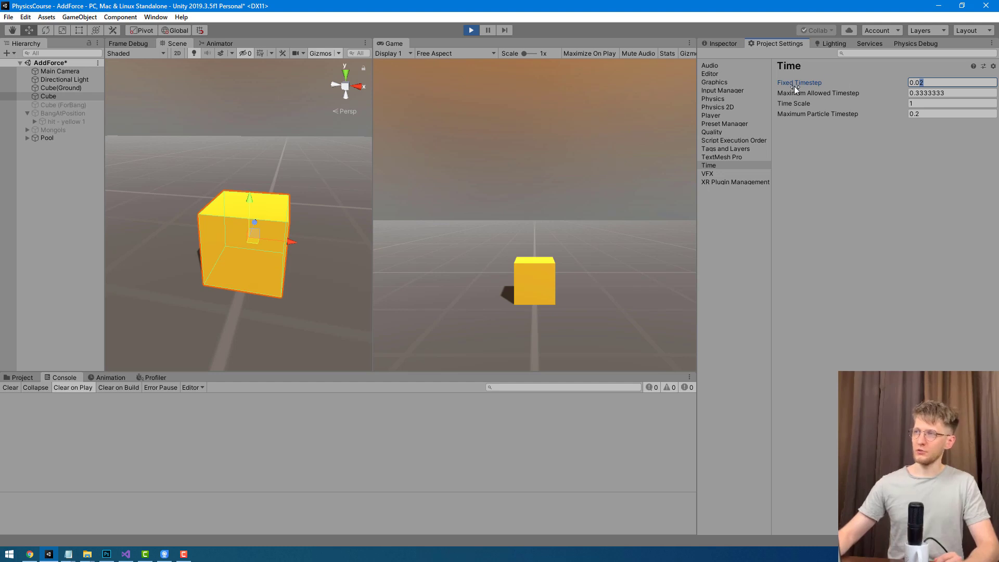
Try Fixed Timestep values 0.01, 0.02 and 0.04 while the cube runs
text(1)
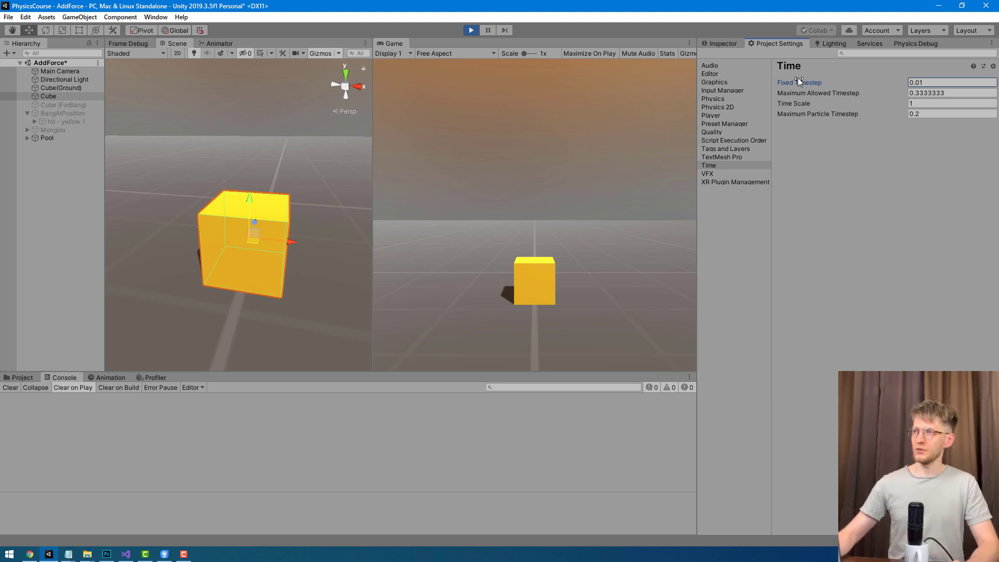
click(581, 183)
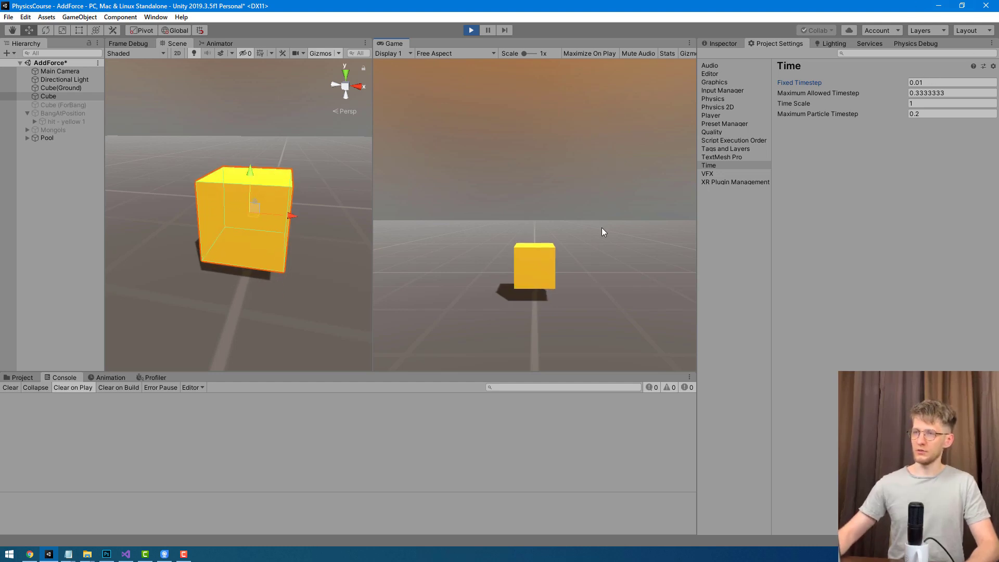
click(920, 83)
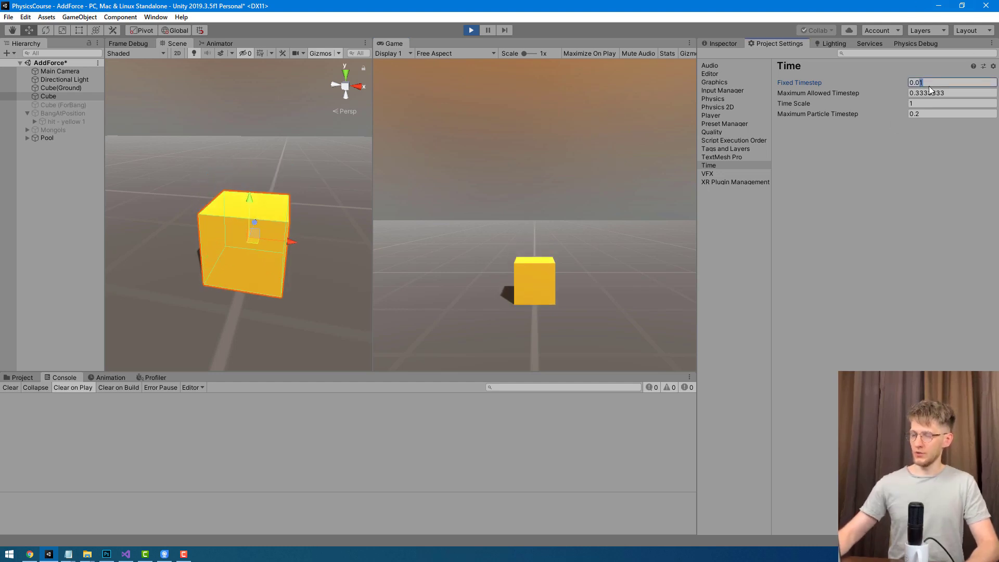
text(0.02)
click(641, 164)
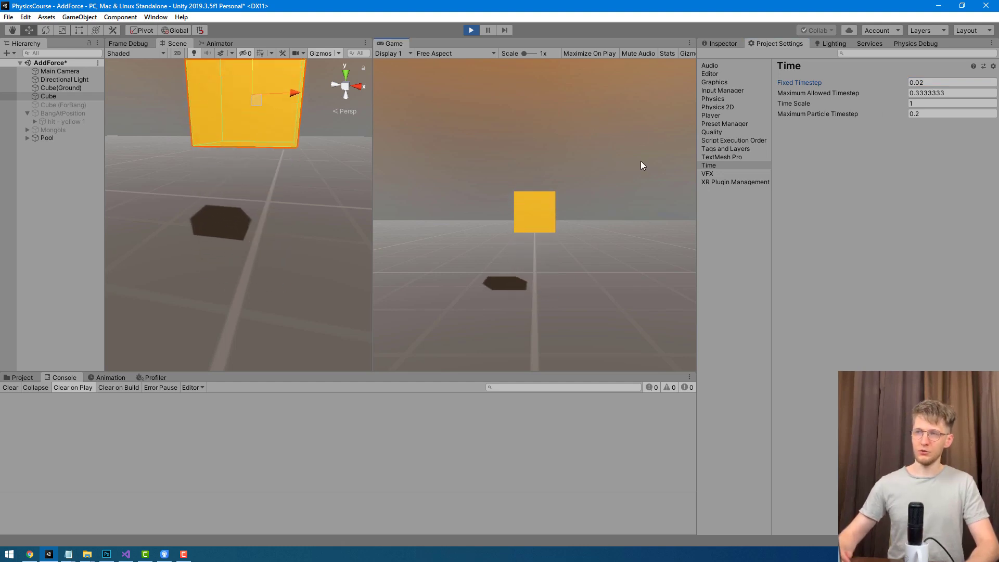
click(920, 82)
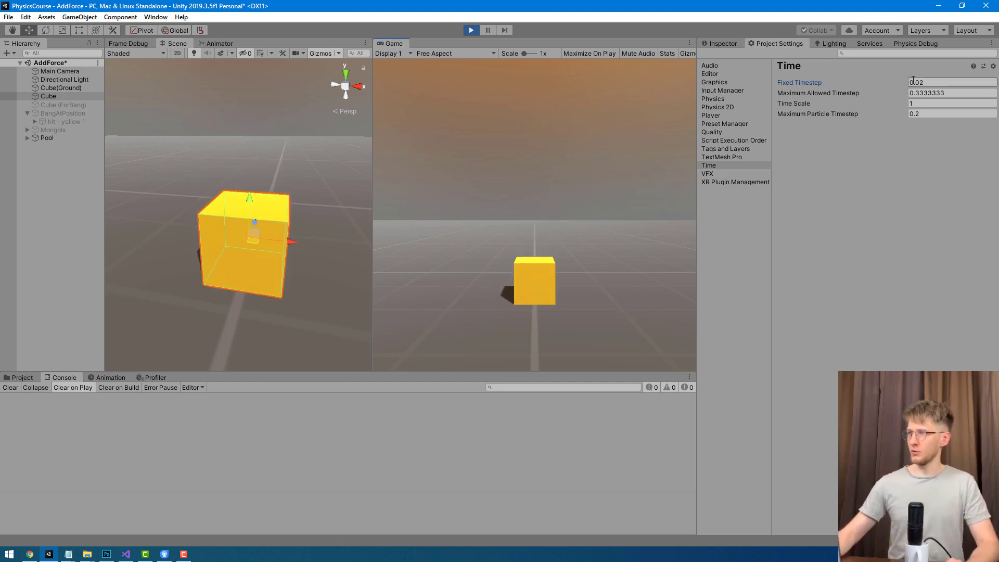
text(4)
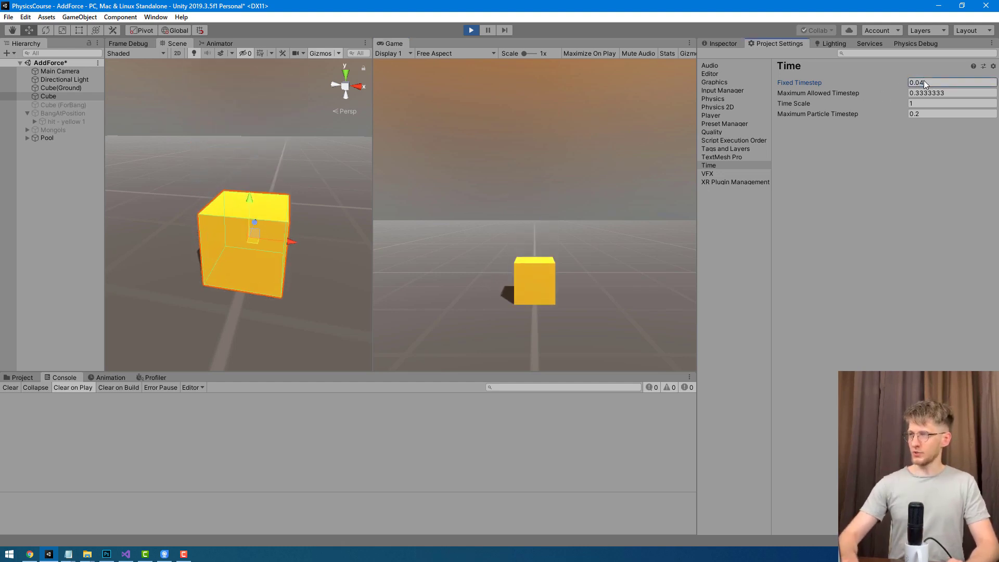
click(567, 167)
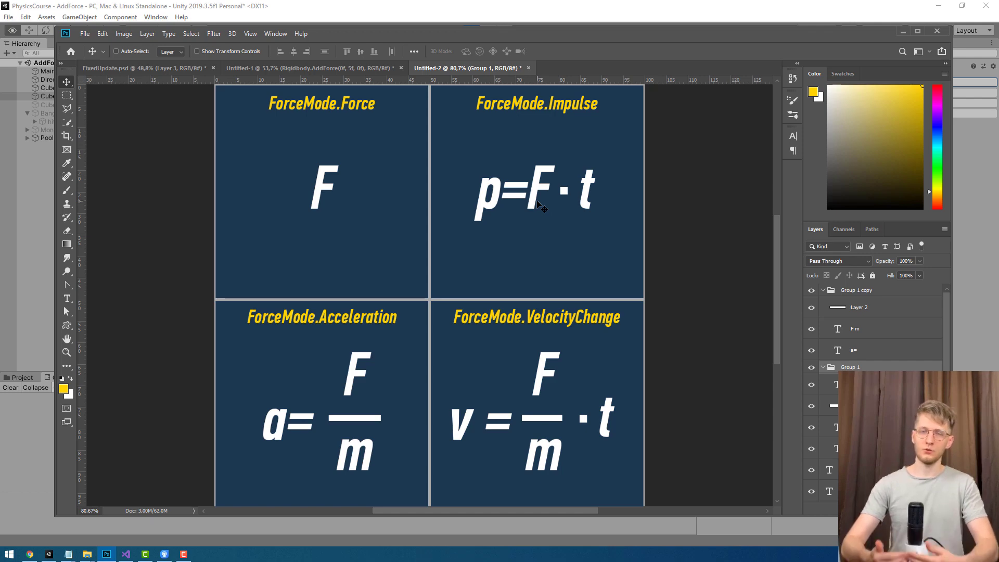
Change line 15 to `ForceMode.Impulse` and save the script
key(alt+Tab)
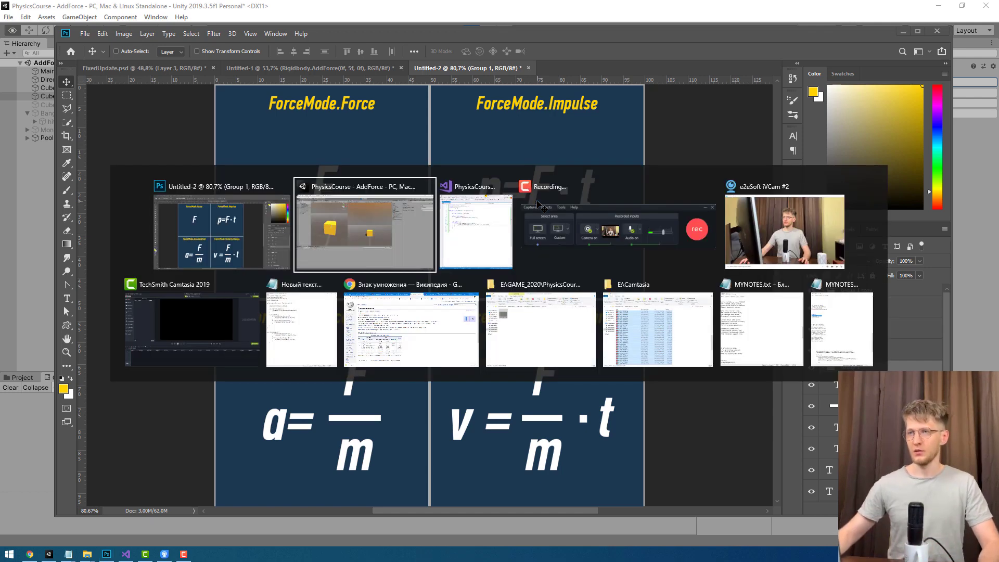
double_click(756, 227)
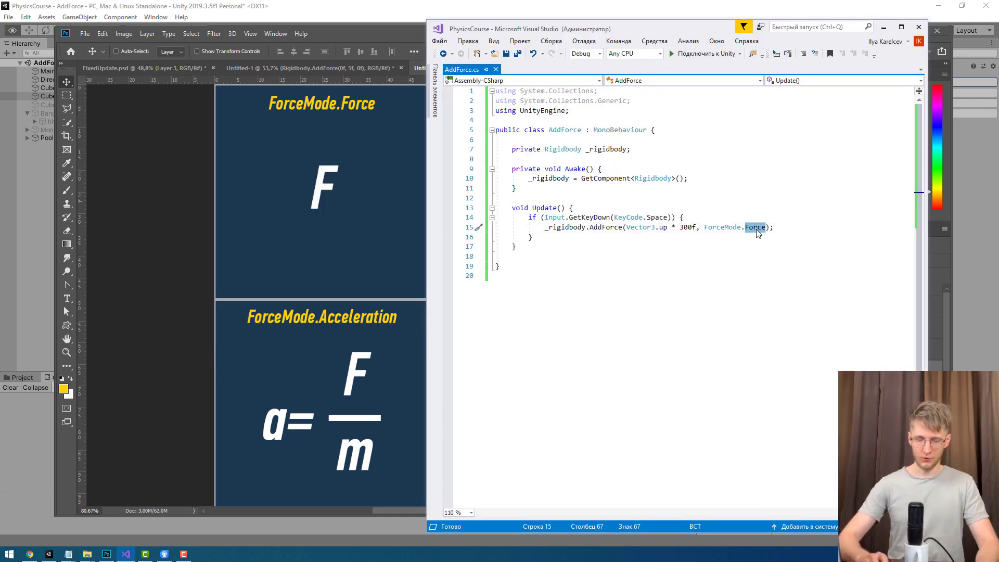
text(Im)
key(Tab)
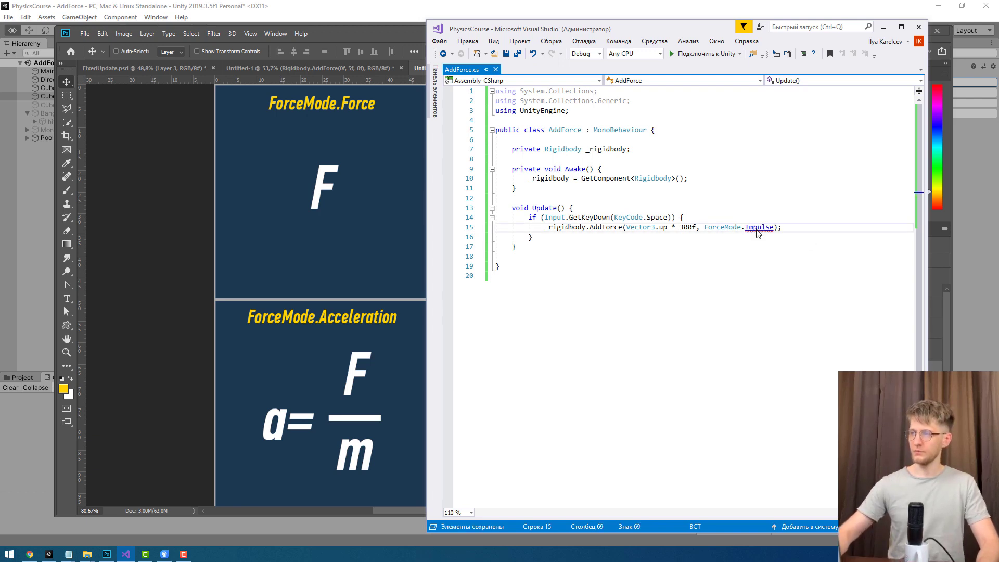
key(ctrl+s)
Scale the force by `* 0.02f` and start play mode in Unity
key(ctrl+Left)
key(ctrl+Left)
key(ctrl+Left)
text(* )
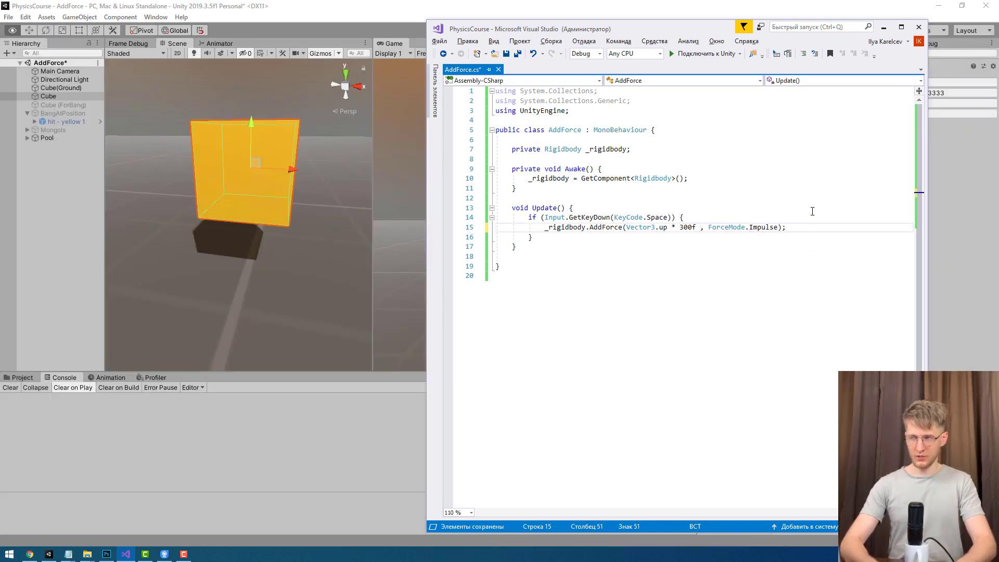
text(0.0)
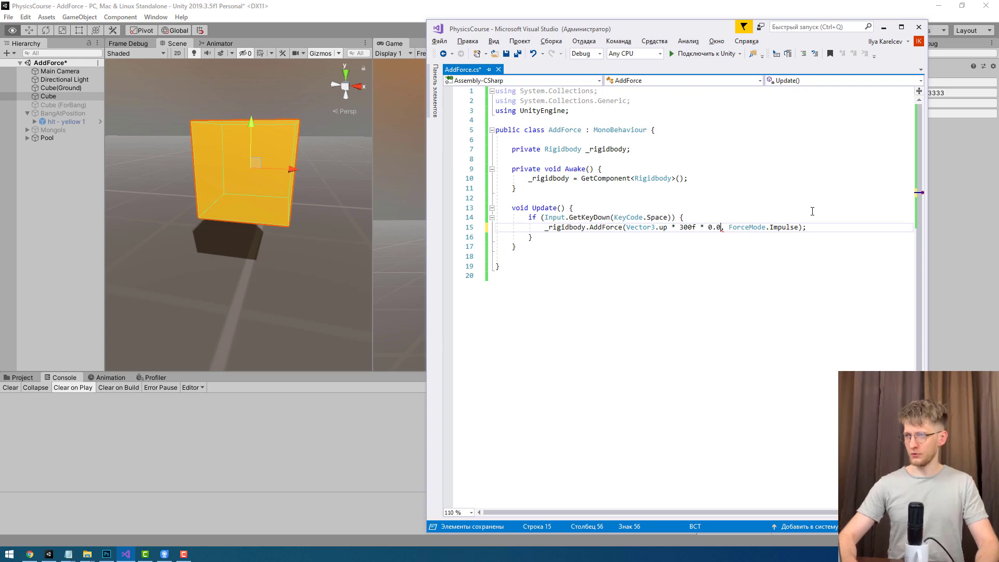
text(2f)
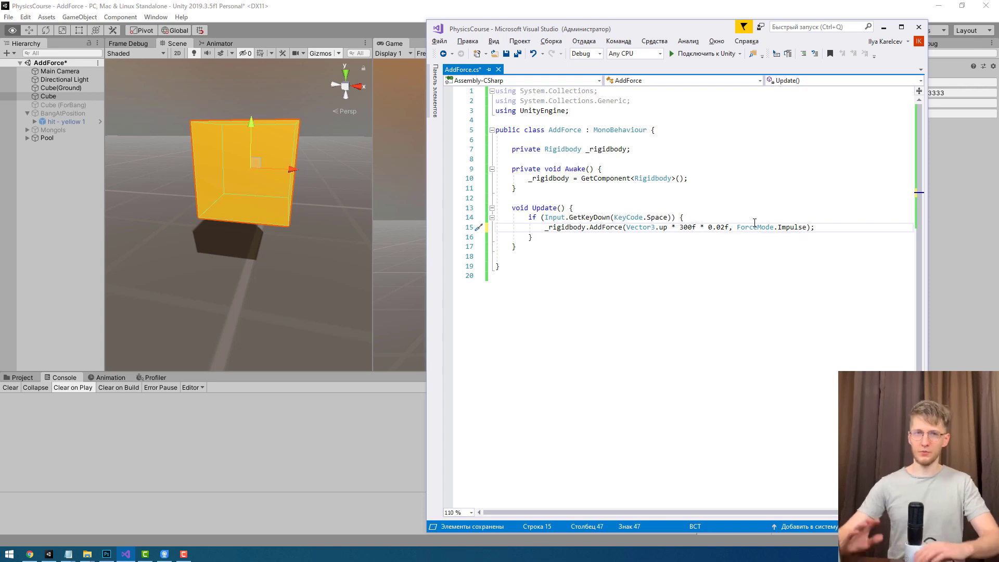
click(416, 5)
click(467, 29)
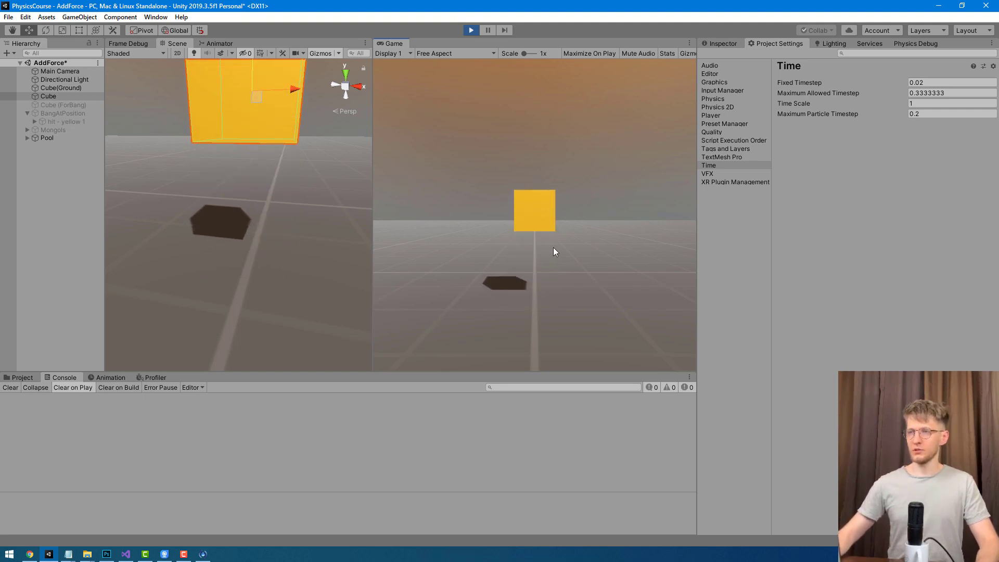
click(921, 82)
click(921, 82)
text(0.0)
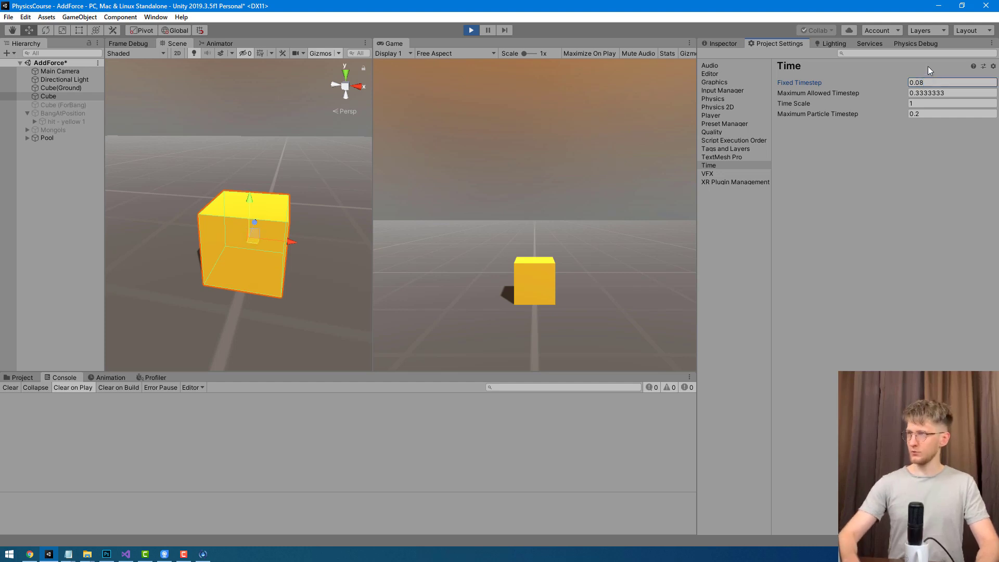
text(8)
key(Return)
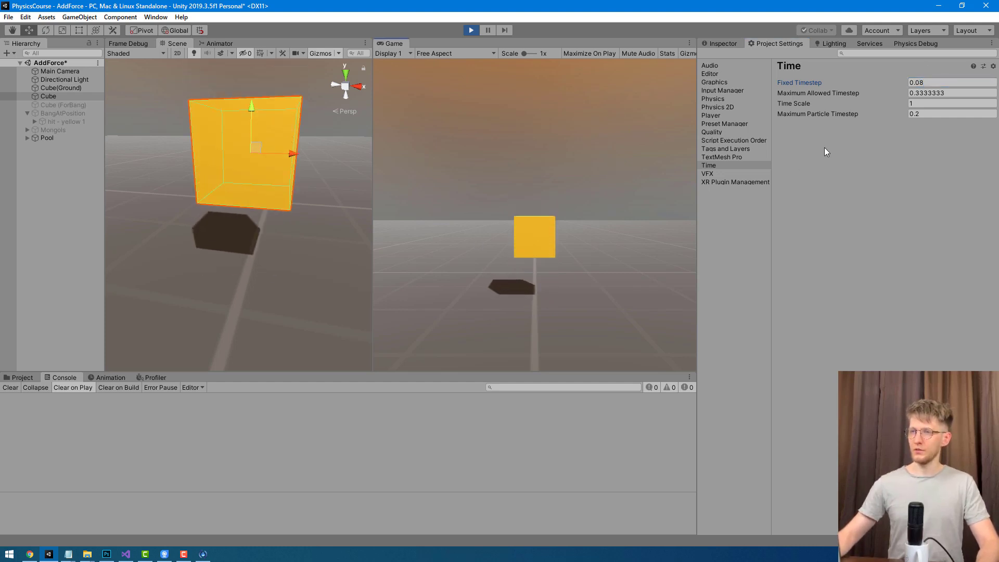
drag(925, 82, 922, 69)
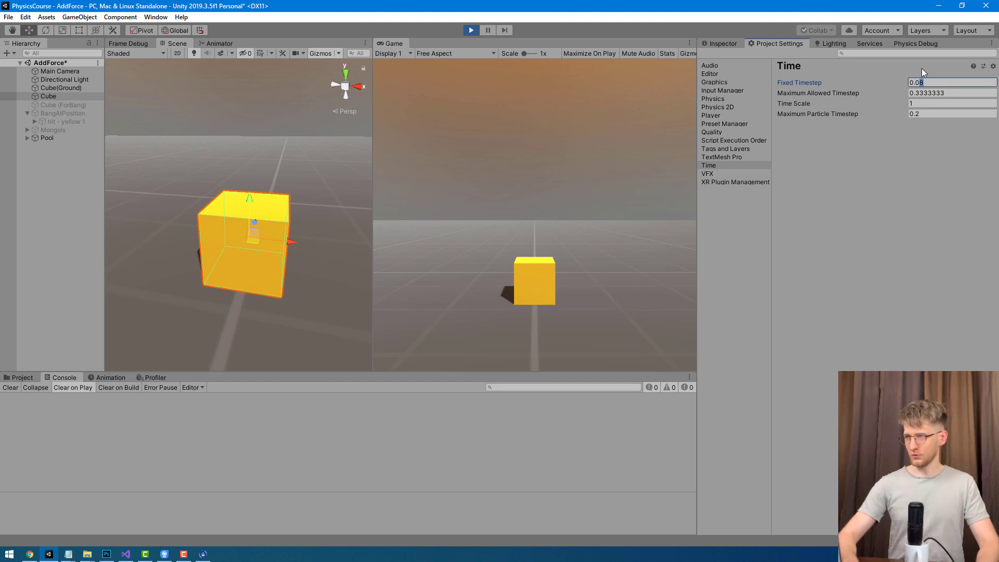
text(1)
key(Return)
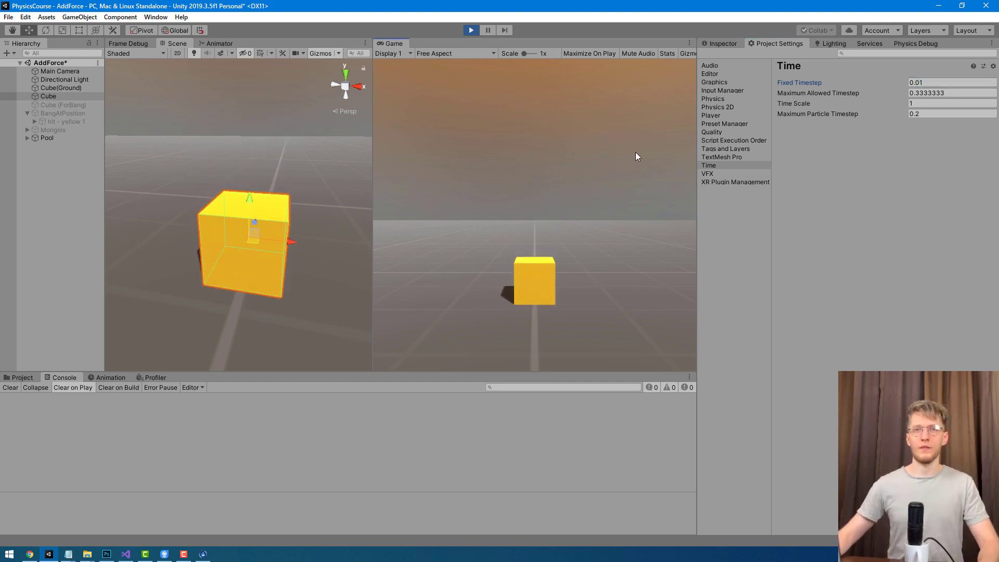
drag(820, 82, 826, 88)
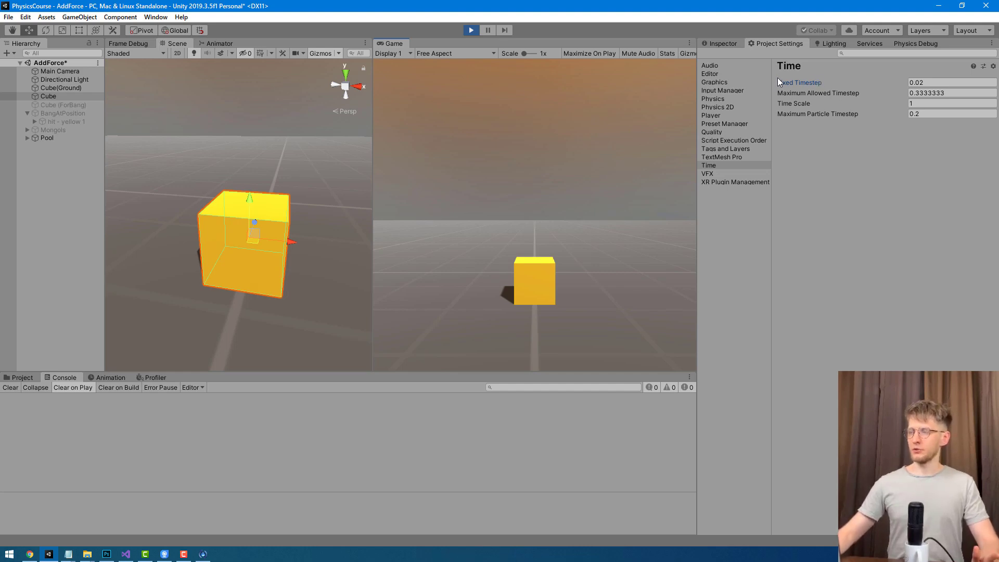
key(alt+Tab)
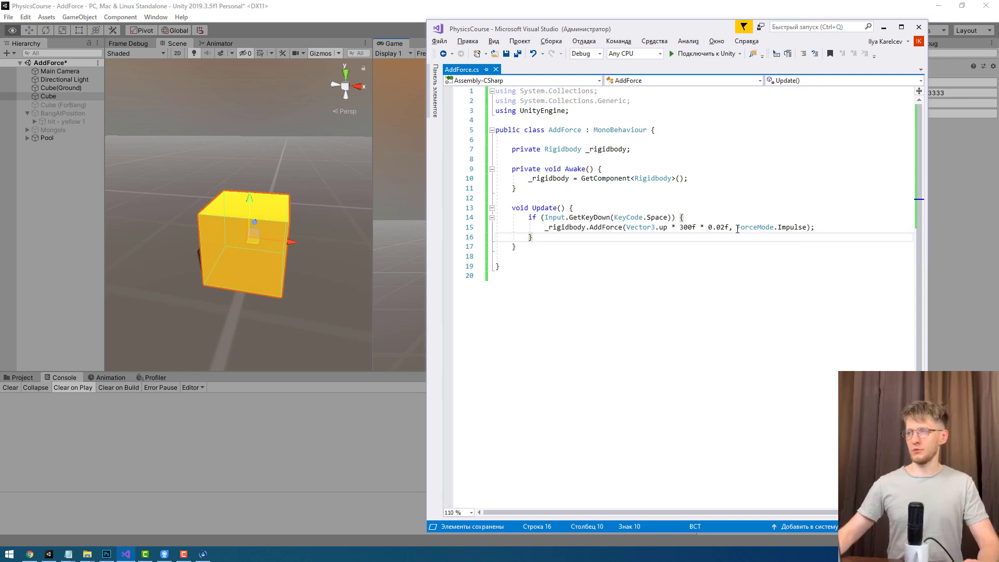
drag(737, 227, 806, 229)
Set the cube's Rigidbody mass to 5 and test the heavier cube's jumps in play mode
key(alt+Tab)
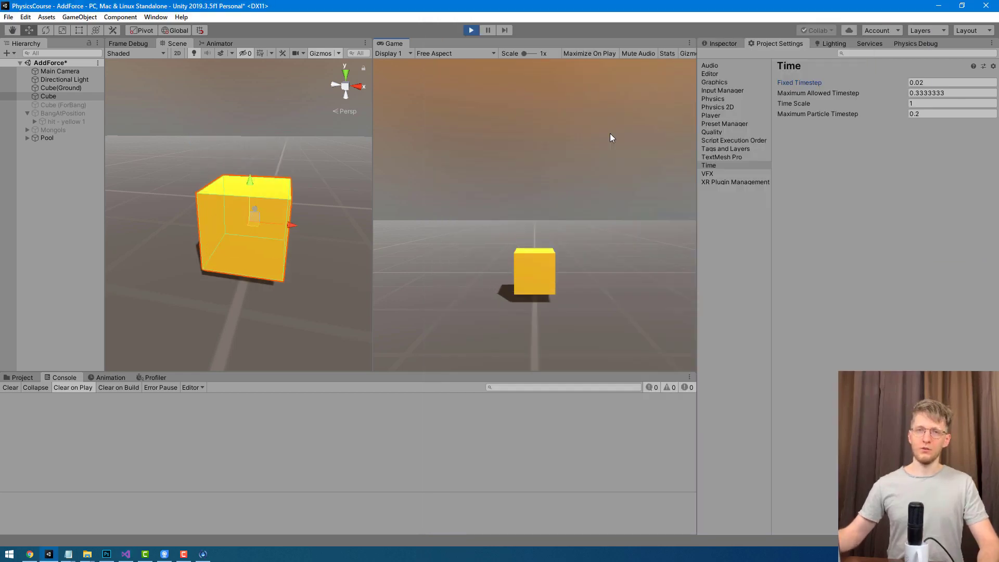
click(716, 44)
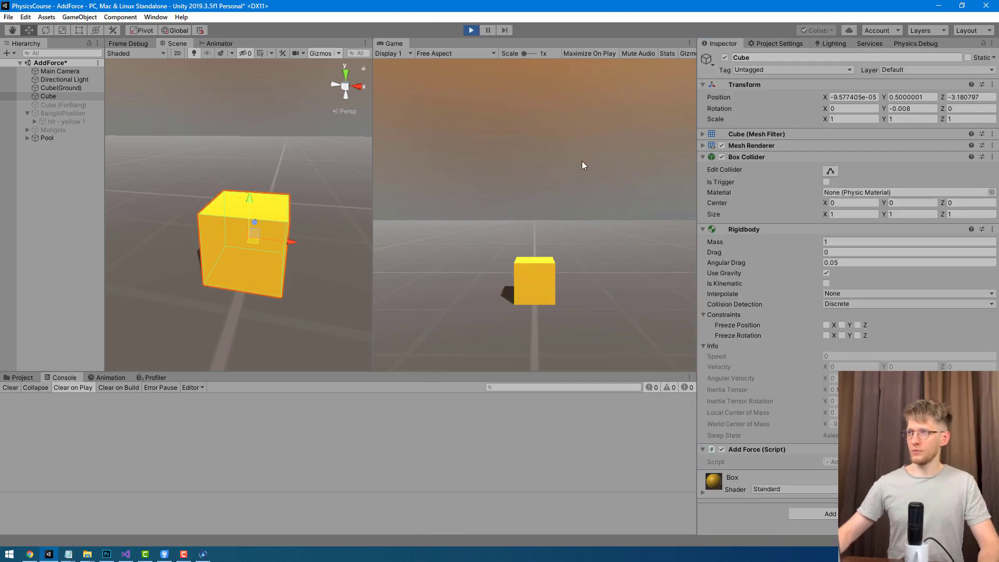
click(582, 166)
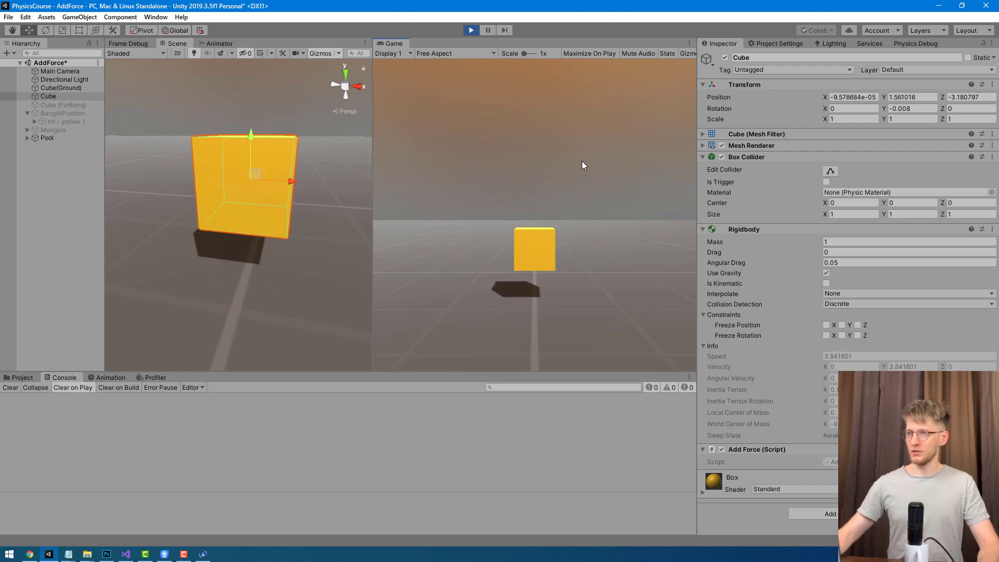
click(640, 226)
click(835, 243)
text(5)
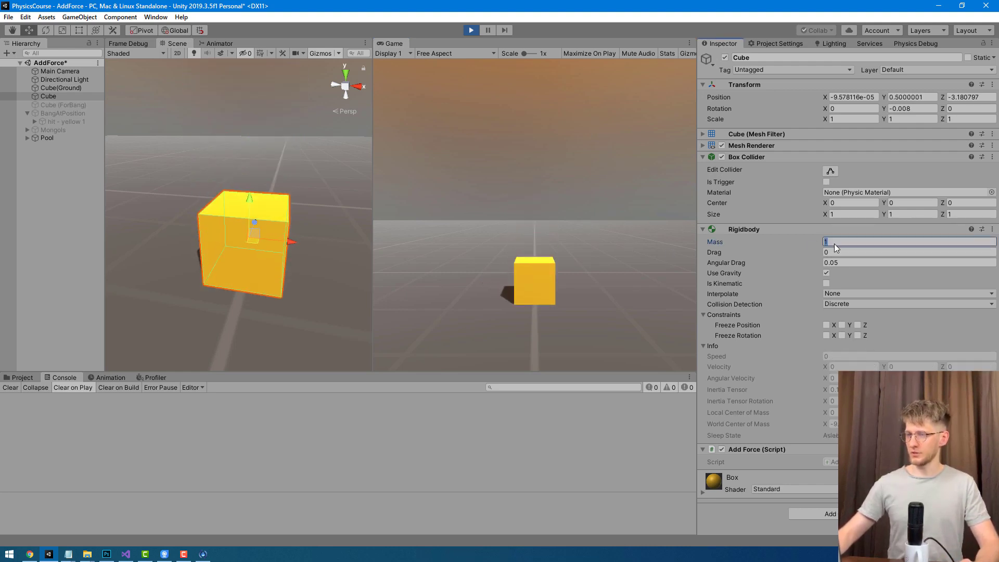
click(538, 223)
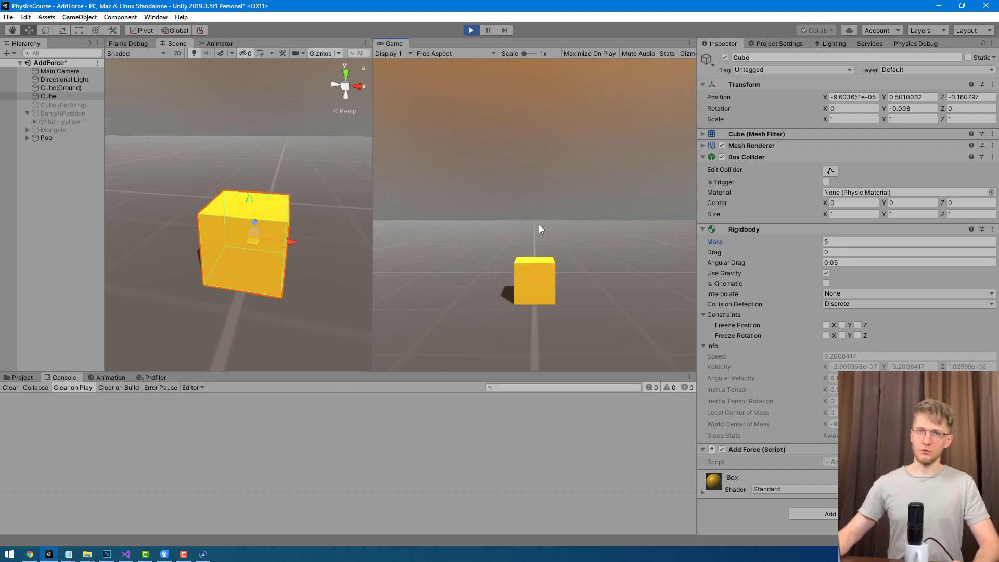
click(538, 223)
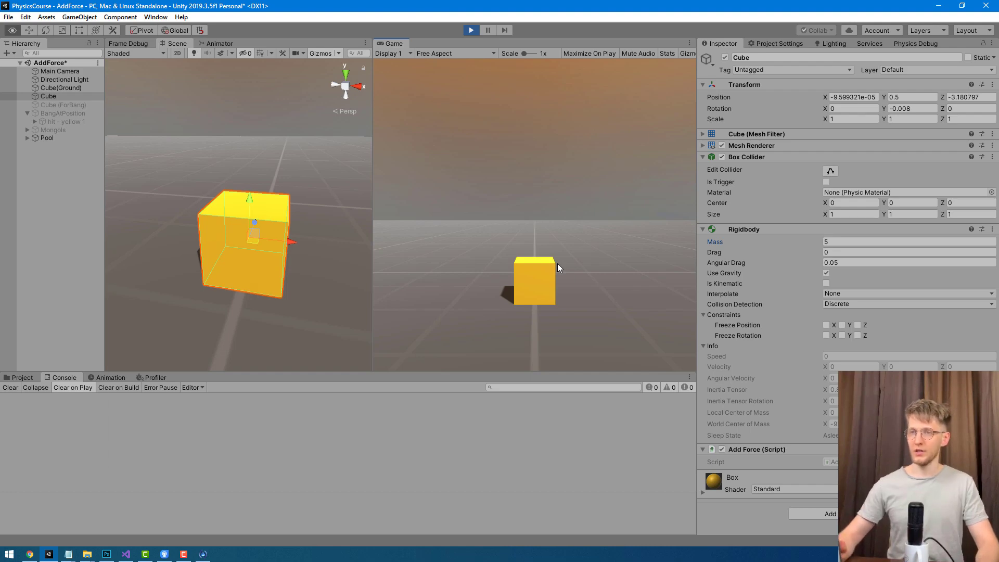
Change the AddForce mode from ForceMode.Impulse to ForceMode.VelocityChange in the script
key(alt+Tab)
double_click(789, 227)
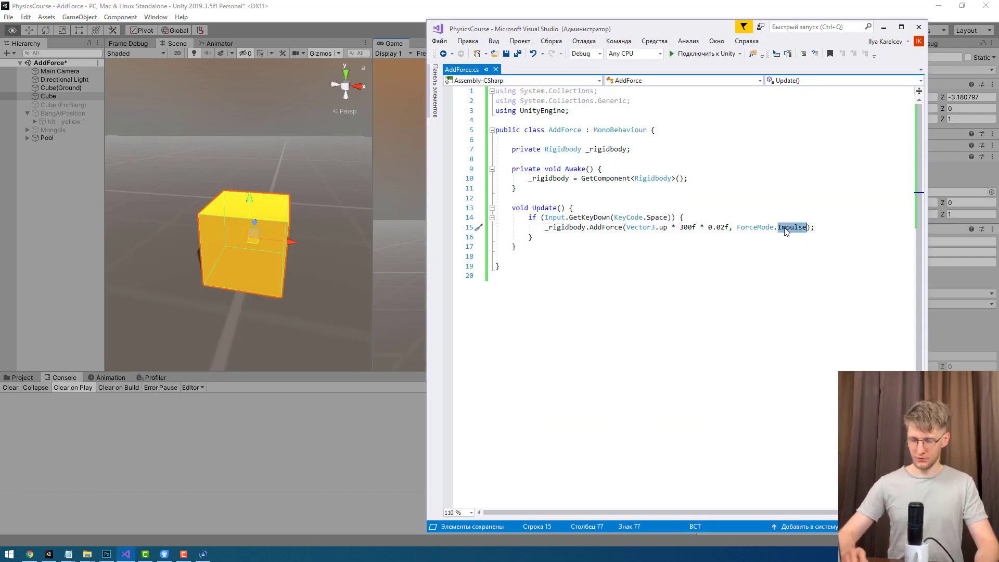
key(BackSpace)
key(BackSpace)
text(.)
key(Down)
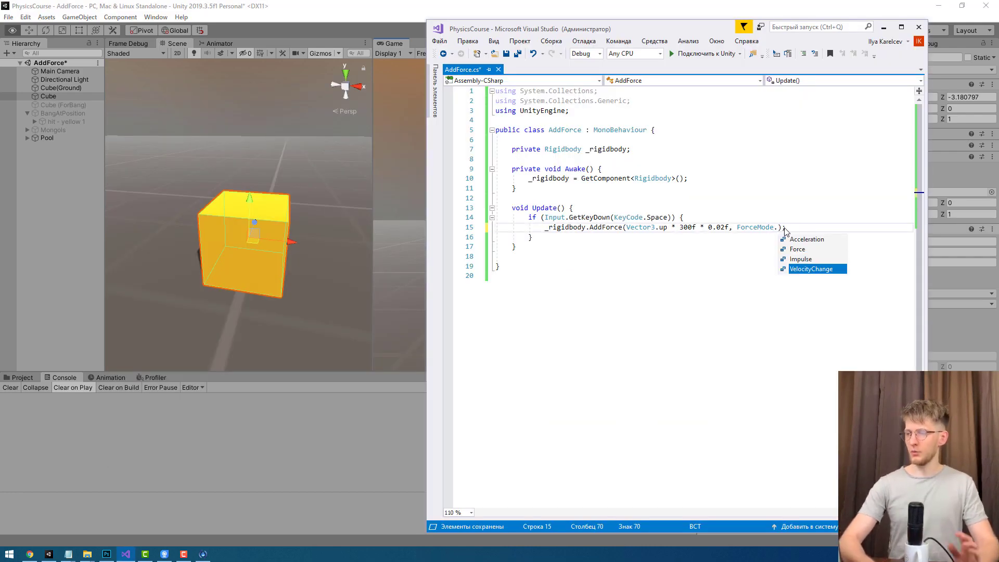
key(Return)
key(alt+Tab)
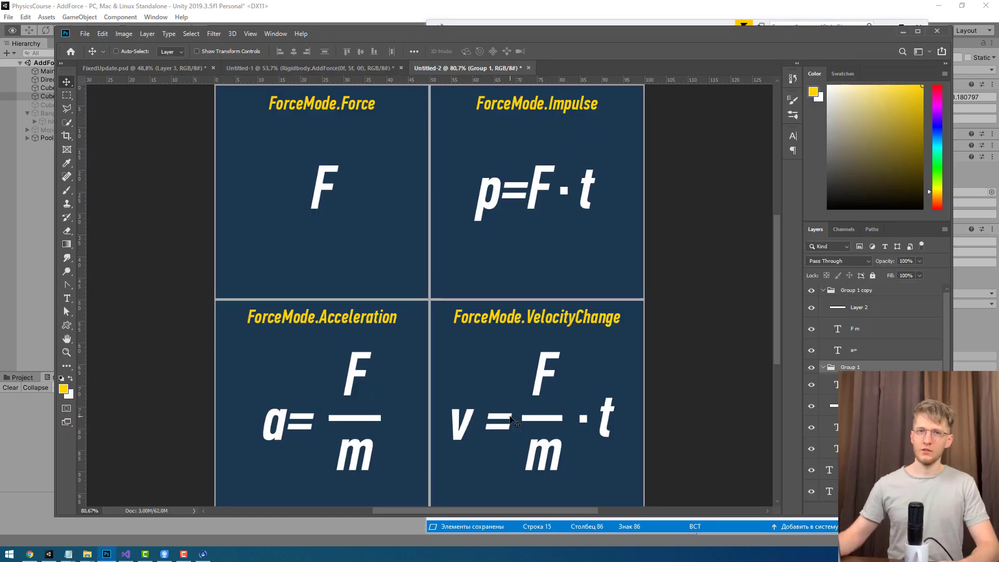